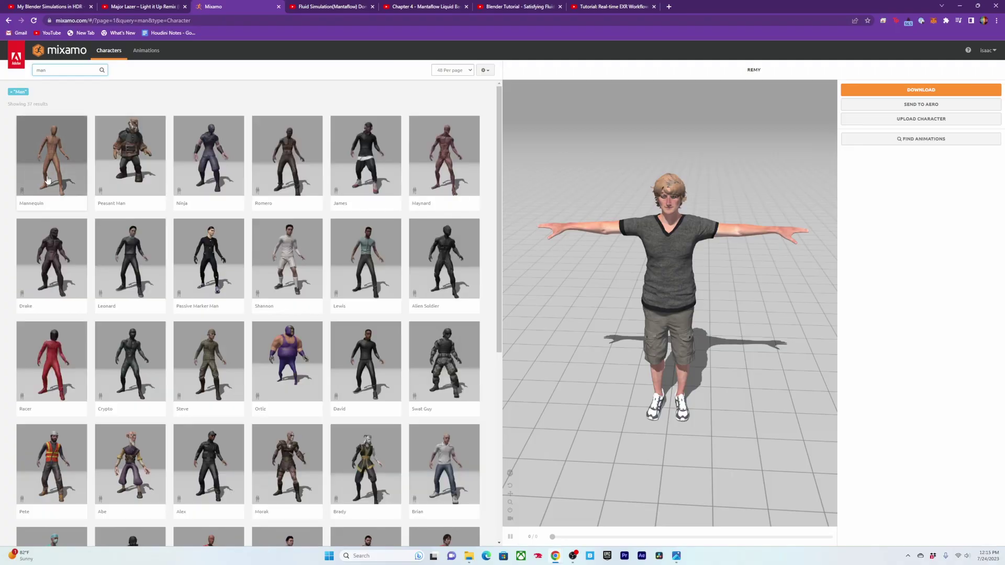
# - Choose the Mannequin with the Swing Dancing animation, downloading as FBX Binary with skin at 30 fps
pyautogui.click(647, 160)
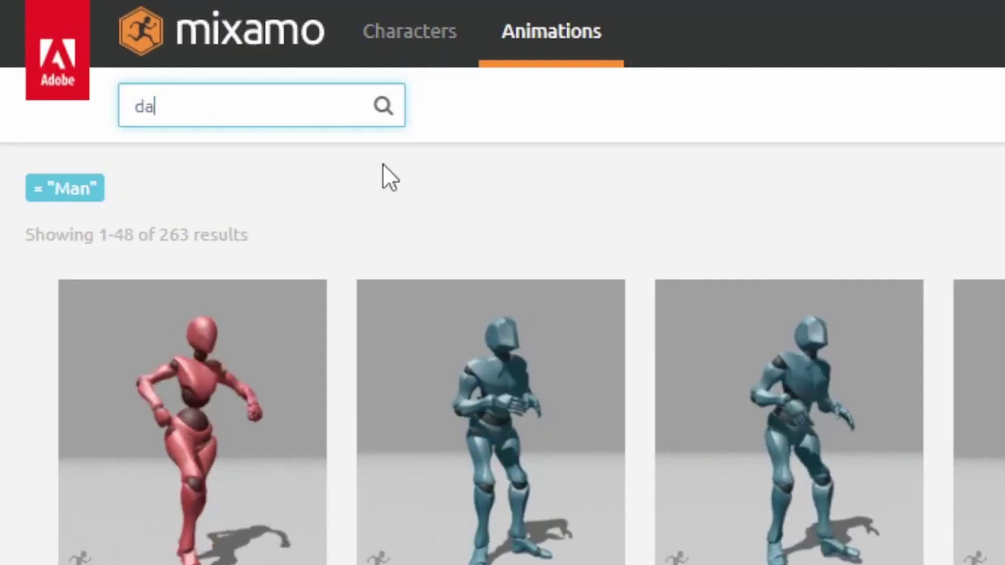
pyautogui.write('nce')
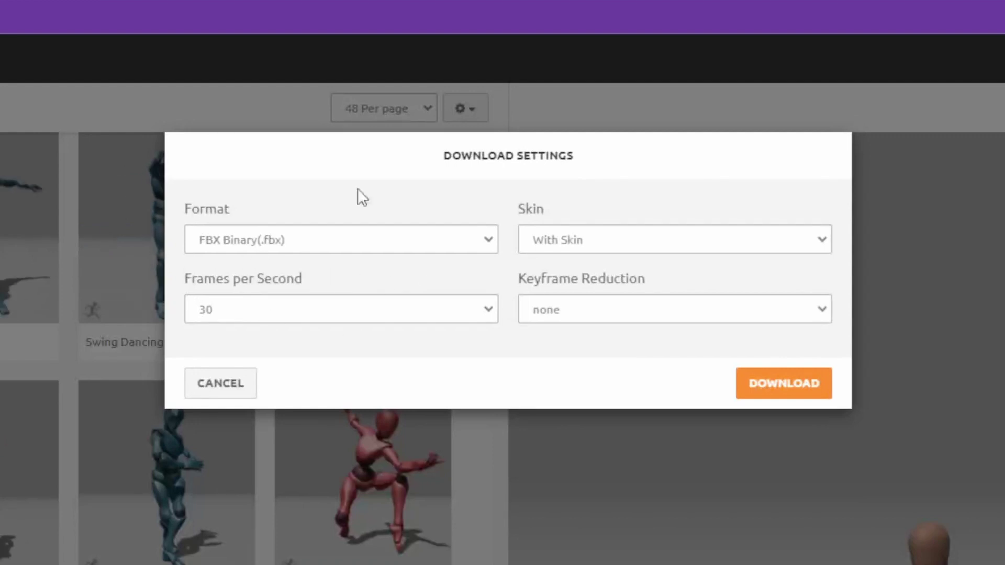
pyautogui.click(293, 310)
# - Import the Swing Dancing.fbx animation into Blender
pyautogui.click(220, 361)
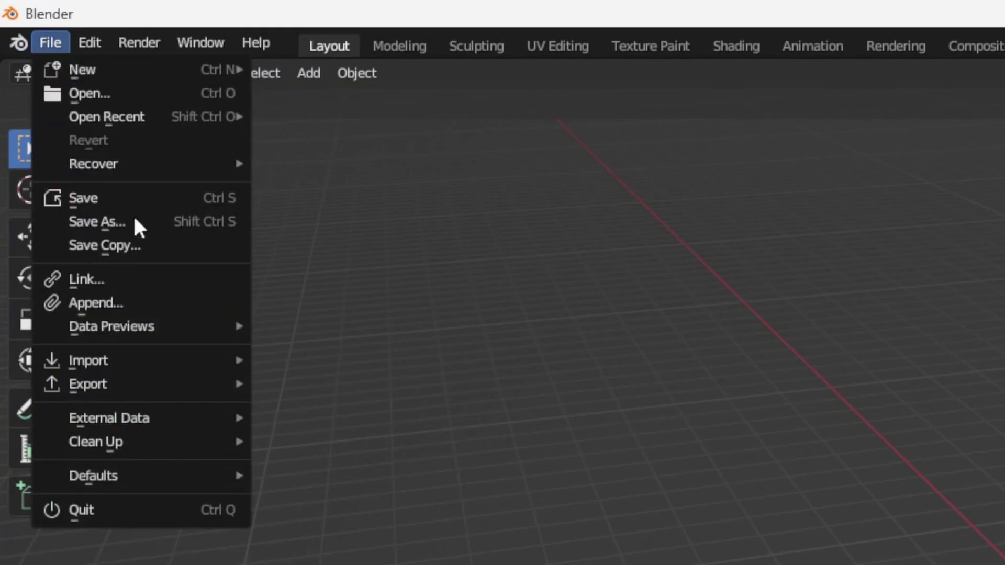
pyautogui.moveTo(135, 361)
pyautogui.click(419, 263)
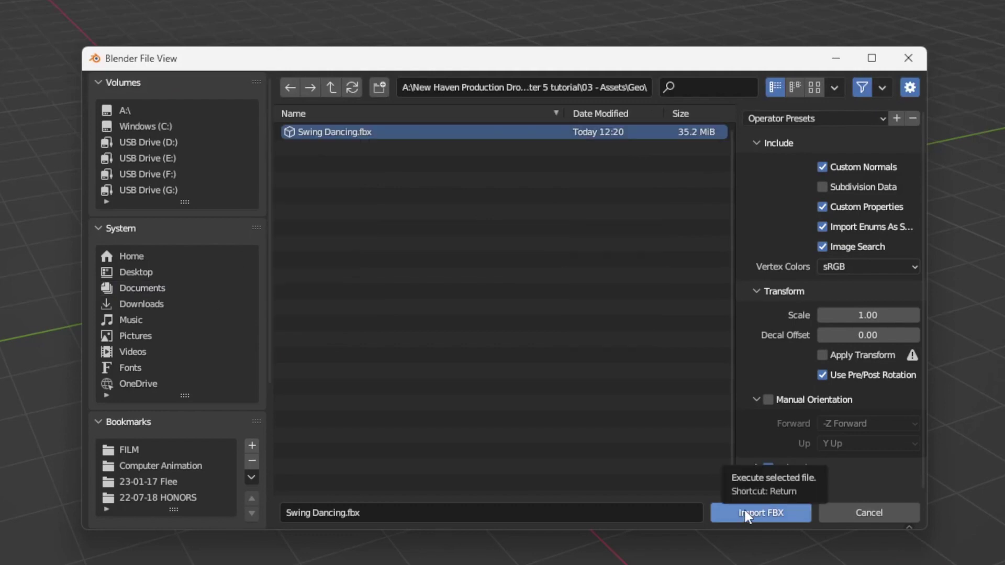
pyautogui.click(745, 511)
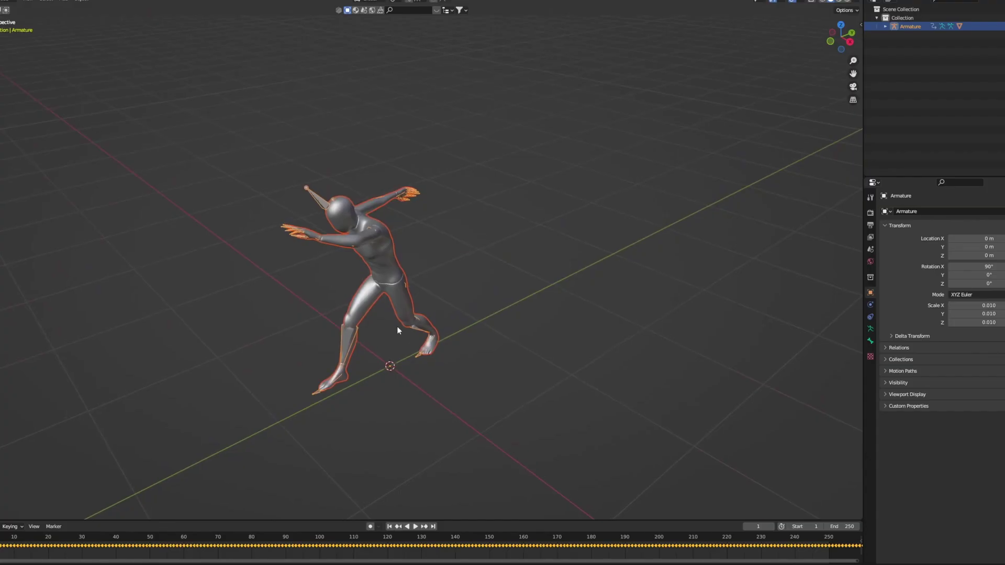
# - On the Dusty_Concrete floor, set Clearcoat 0, add a ColorRamp (black stop 0.964), connect the Normal Map
pyautogui.moveTo(397, 329); pyautogui.dragTo(451, 325, button='middle')
pyautogui.scroll(-3, 439, 312)
pyautogui.scroll(1, 448, 317)
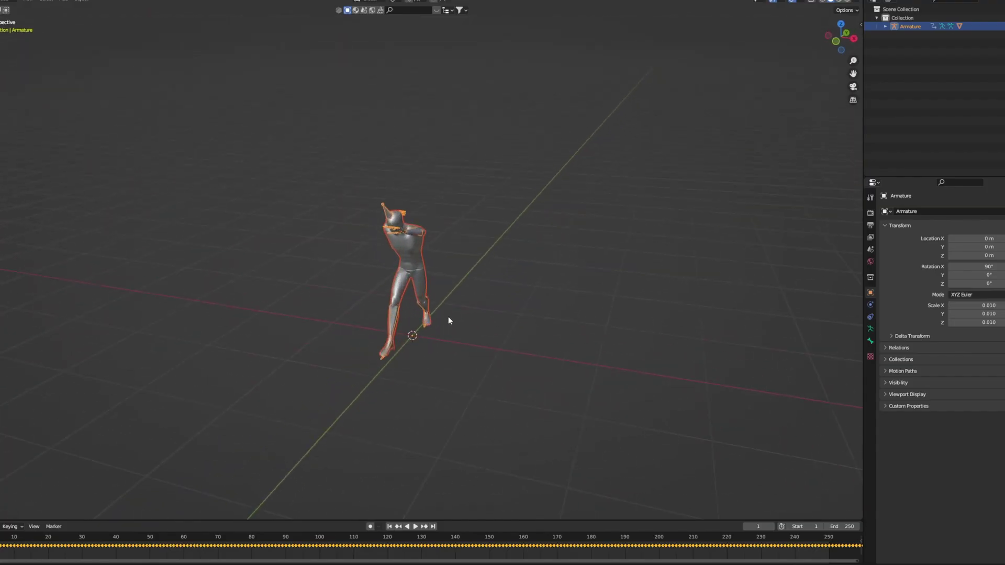
pyautogui.hotkey('alt', 'a')
pyautogui.hotkey('shift', 'a')
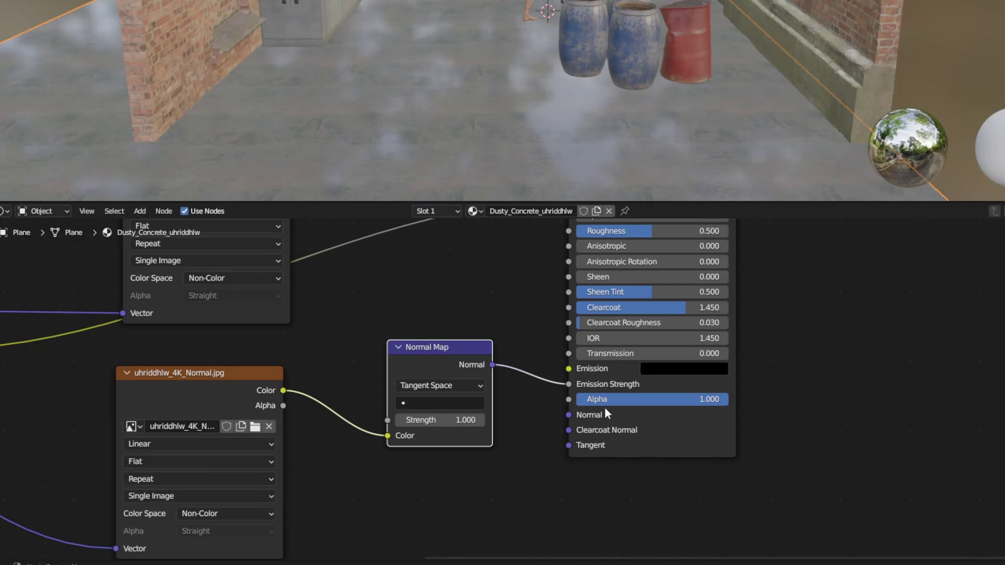
pyautogui.keyDown('shift'); pyautogui.scroll(4, 604, 407); pyautogui.keyUp('shift')
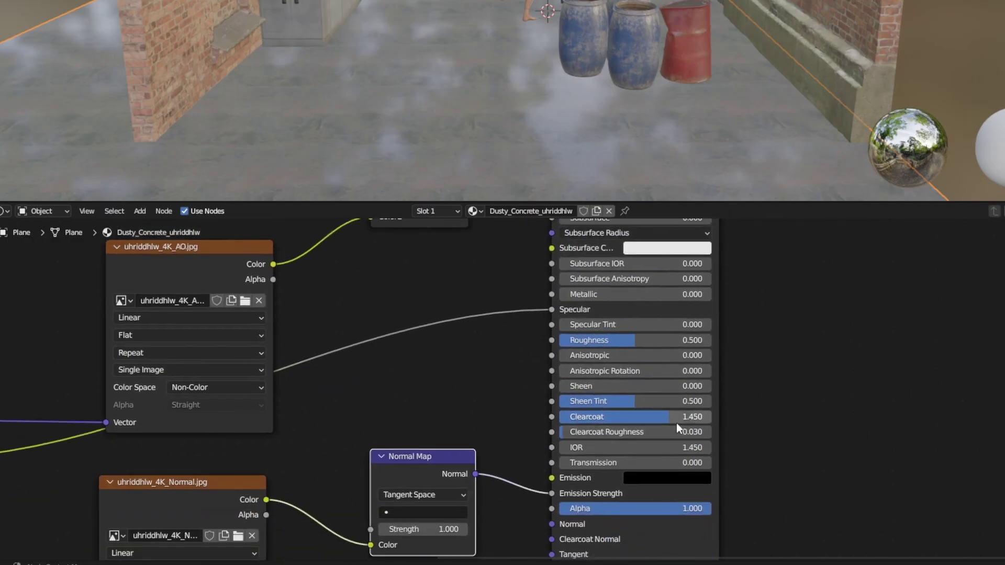
pyautogui.moveTo(677, 423); pyautogui.dragTo(513, 413)
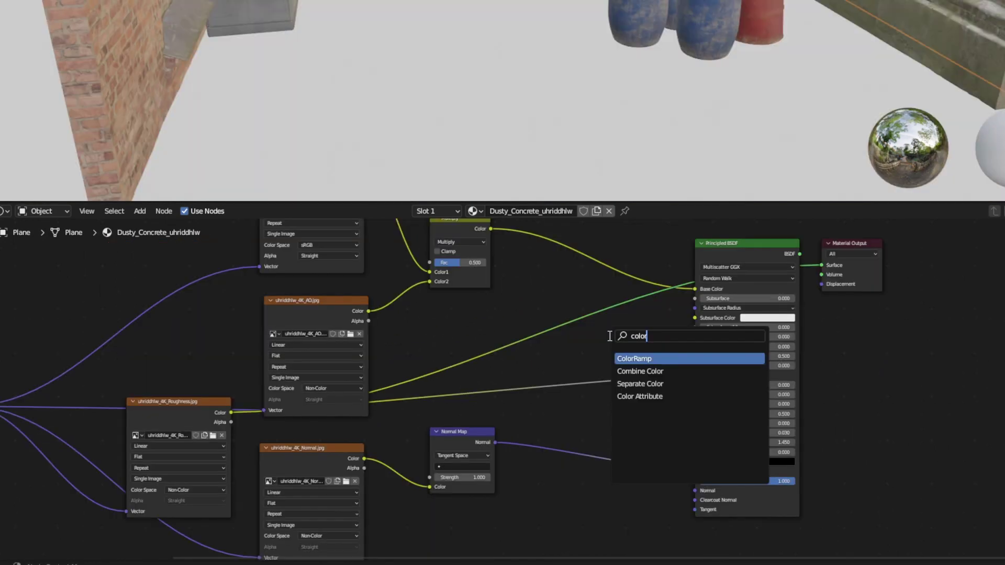
pyautogui.press('Return')
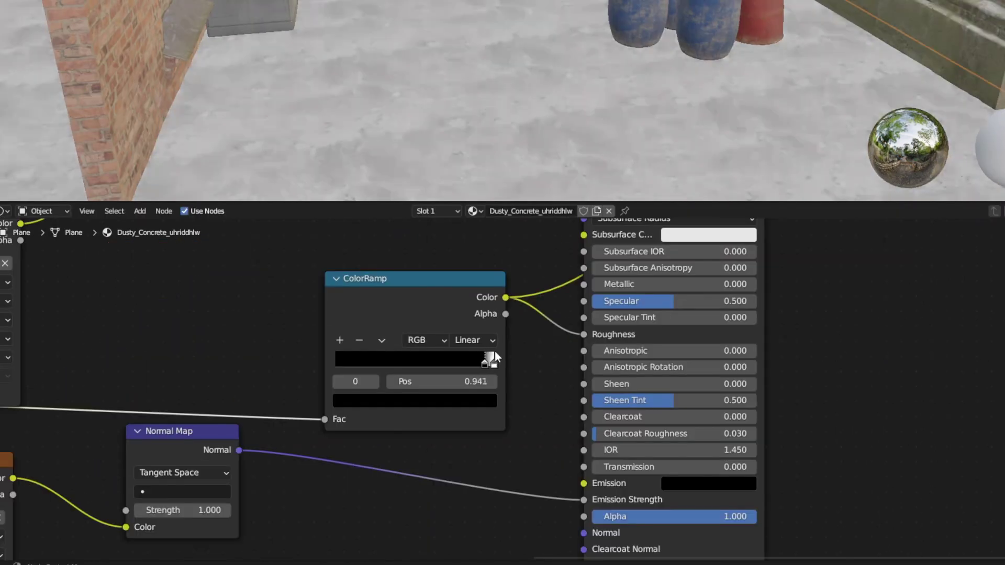
pyautogui.moveTo(494, 351); pyautogui.dragTo(494, 352)
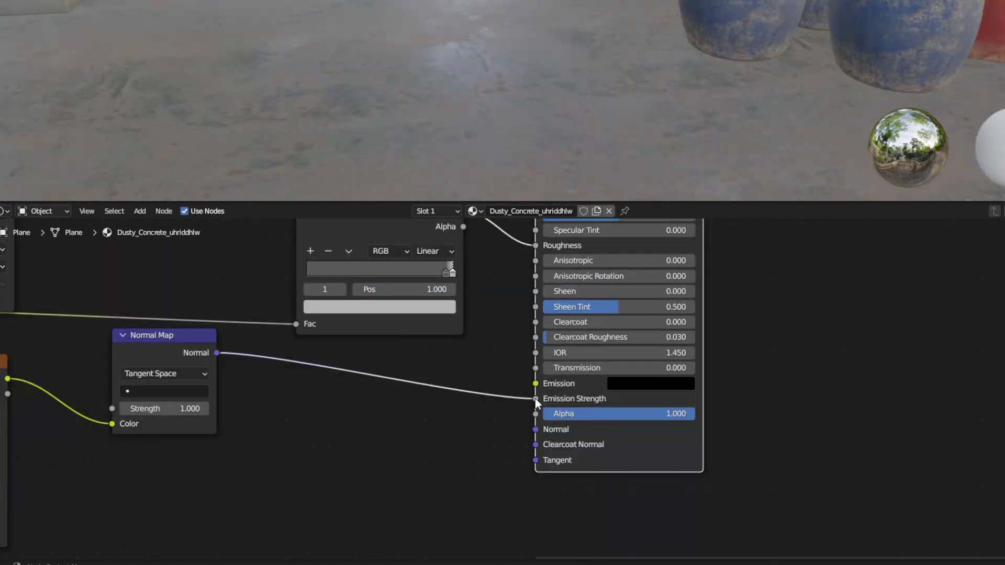
pyautogui.moveTo(525, 432); pyautogui.dragTo(538, 432)
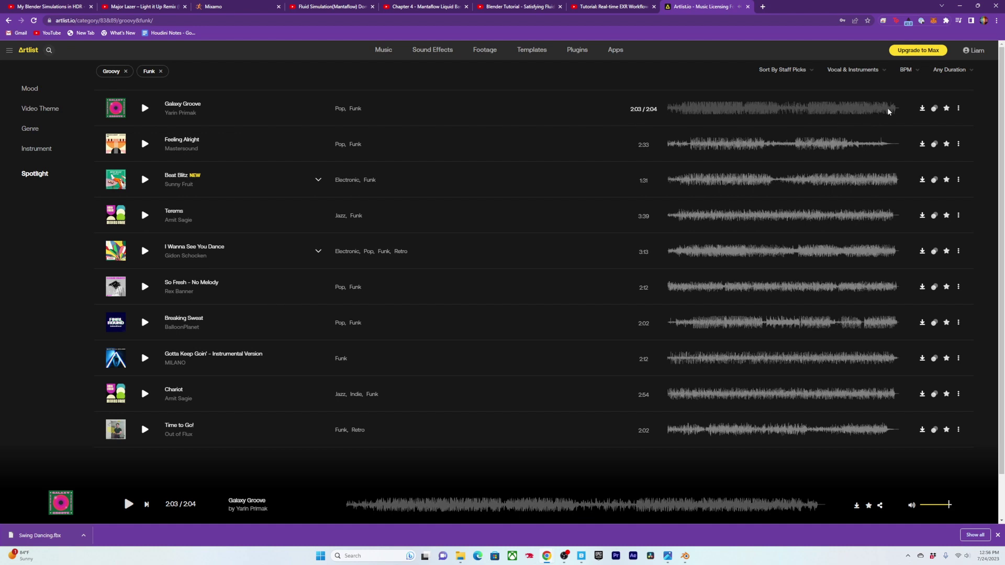
# - Add Rex Banner - Superman Soul.wav as a sound strip in the sequencer
pyautogui.click(888, 110)
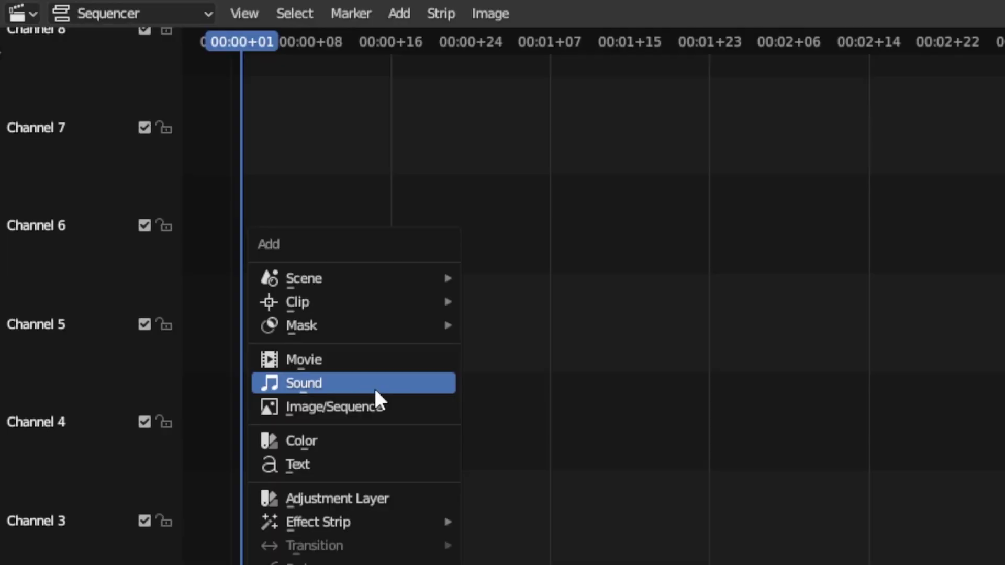
pyautogui.click(376, 401)
pyautogui.click(623, 381)
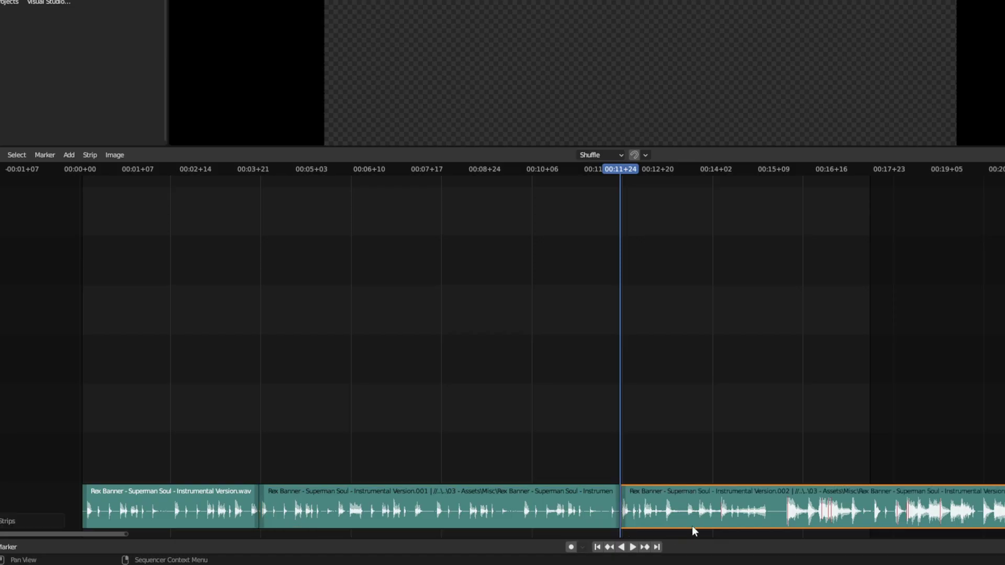
# - Move the .002 instrumental strip onto channel 2 and split off a Video Sequencer area
pyautogui.moveTo(692, 525); pyautogui.dragTo(337, 441)
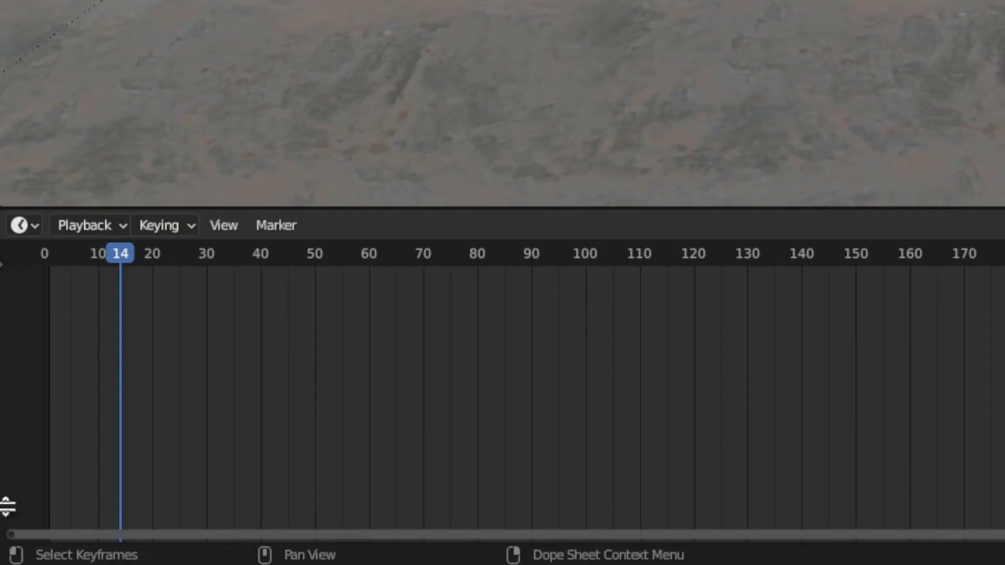
pyautogui.moveTo(9, 505); pyautogui.dragTo(18, 348)
pyautogui.click(20, 358)
pyautogui.click(95, 306)
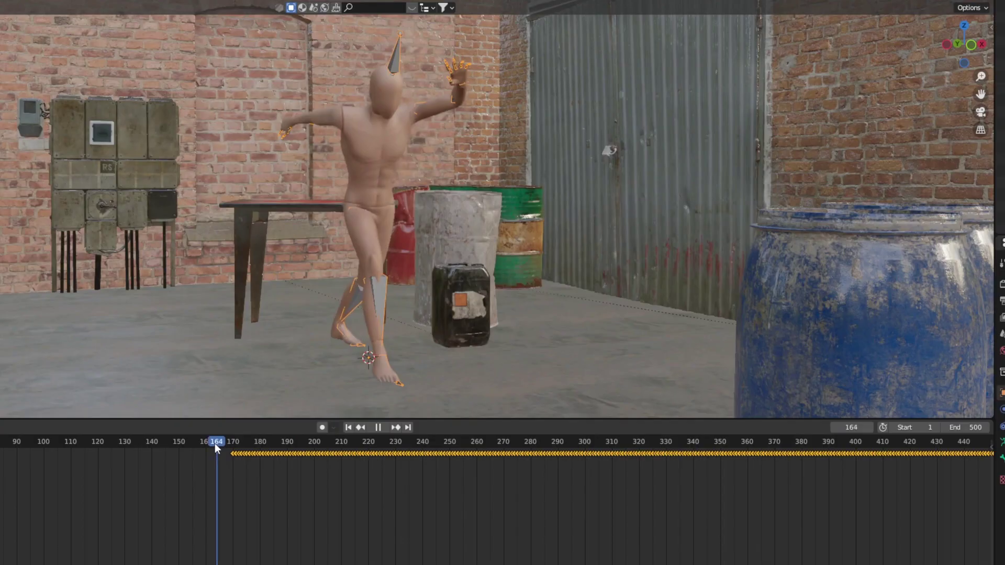
# - Play the dance with the music starting from frame 183
pyautogui.click(212, 444)
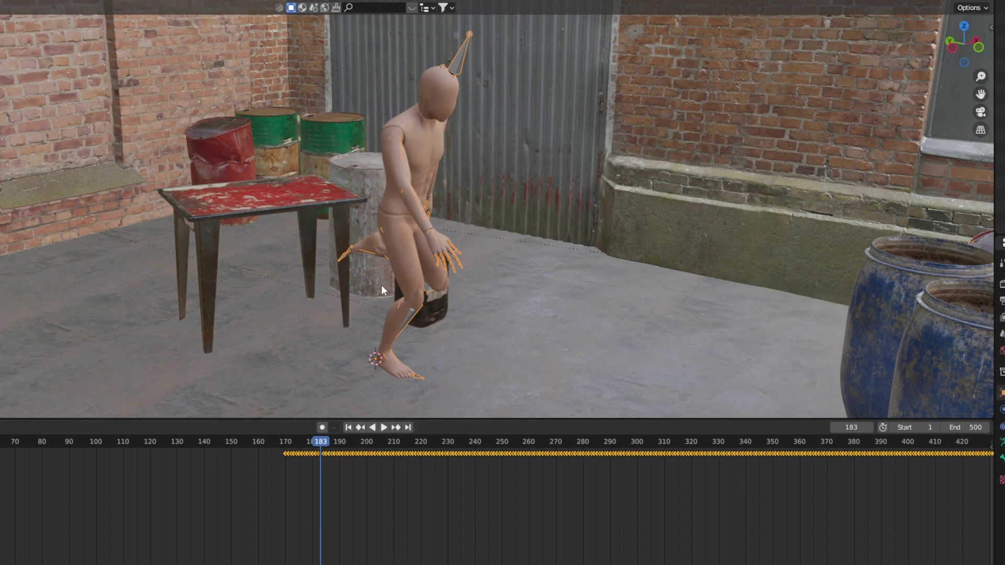
pyautogui.moveTo(251, 283); pyautogui.dragTo(390, 265, button='middle')
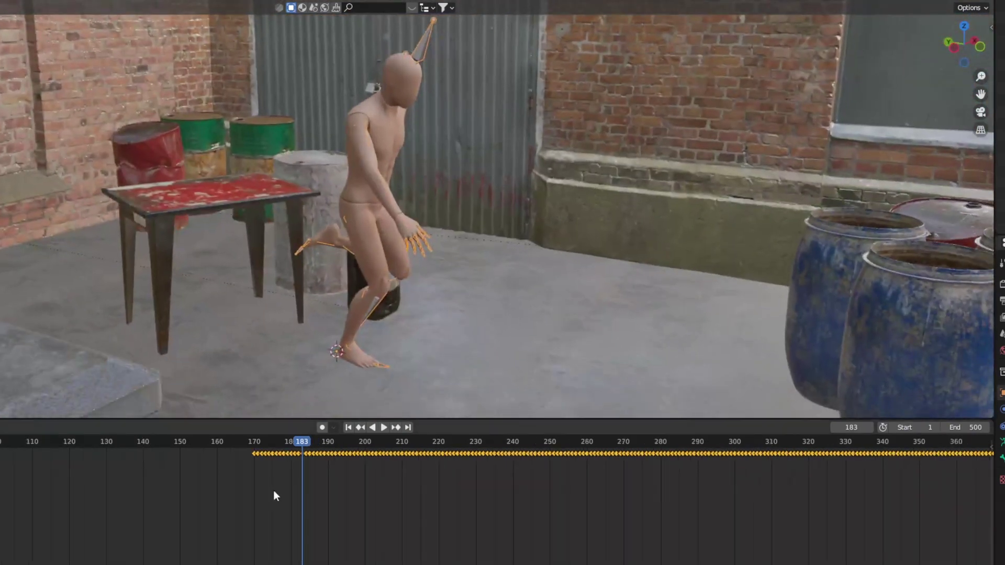
pyautogui.press('space')
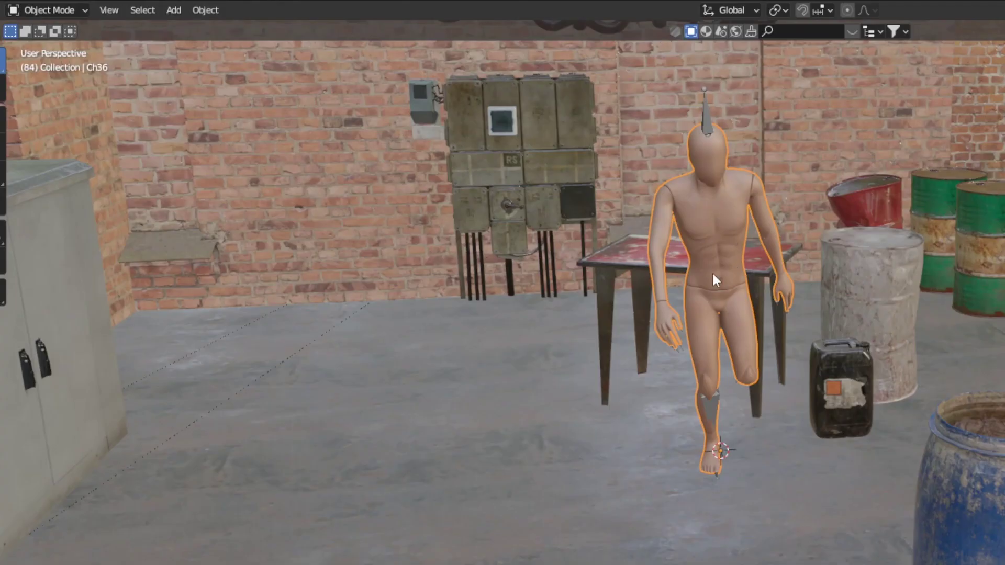
# - Apply Quick Liquid to the dancer and stretch the domain along X
pyautogui.click(206, 10)
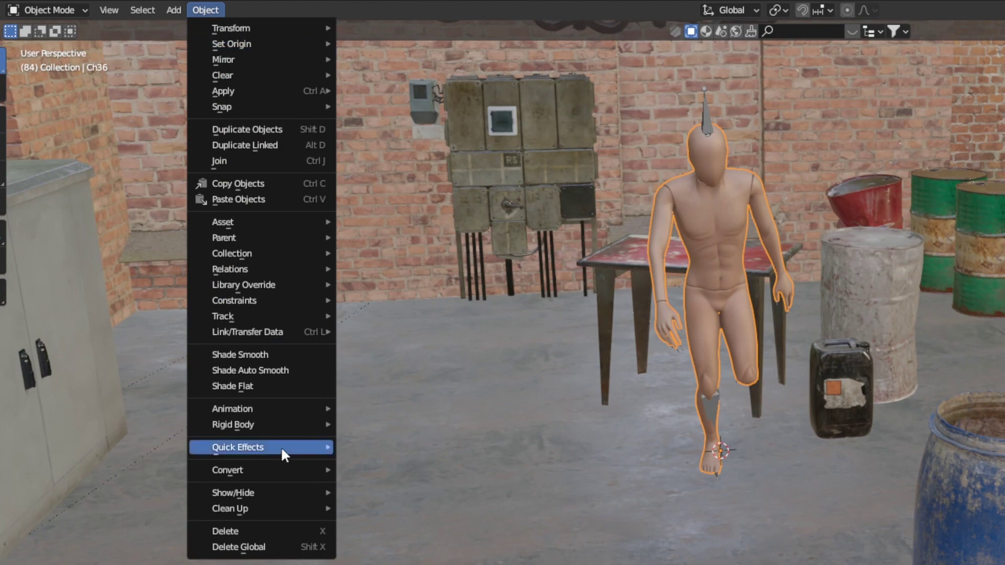
pyautogui.moveTo(281, 447)
pyautogui.click(429, 494)
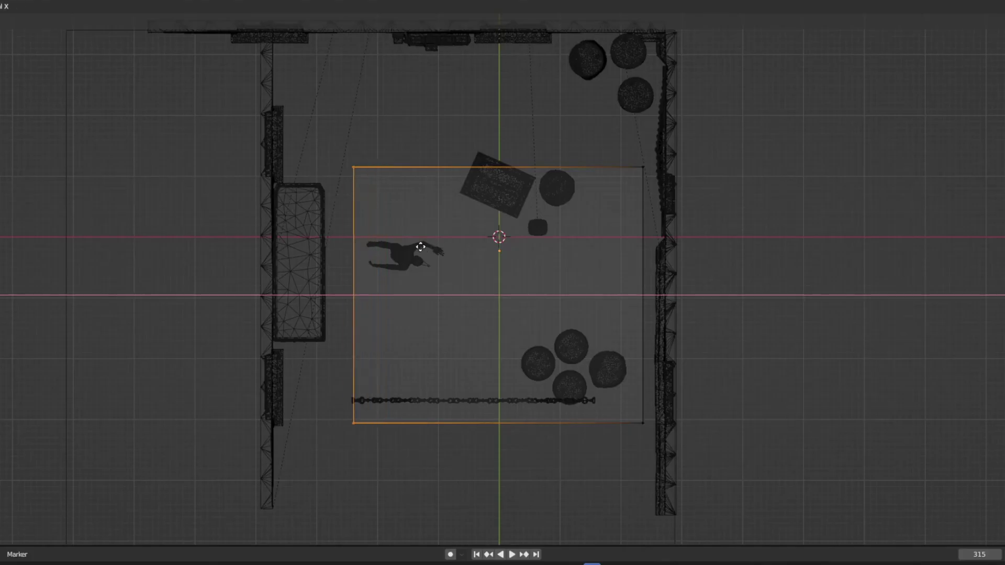
pyautogui.click(407, 245)
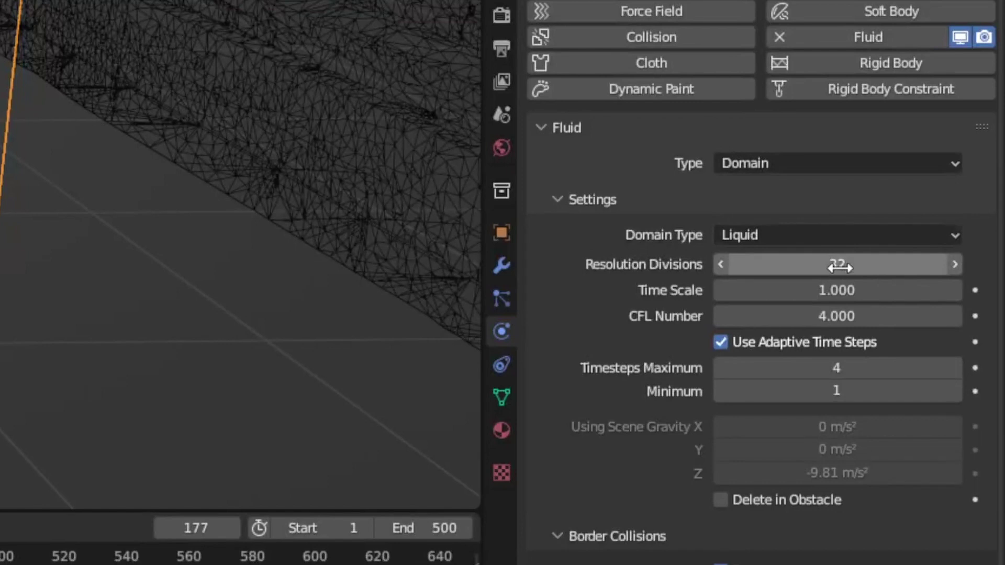
# - Set the domain to 128 resolution divisions, 0.8 time scale and cache type All
pyautogui.click(839, 266)
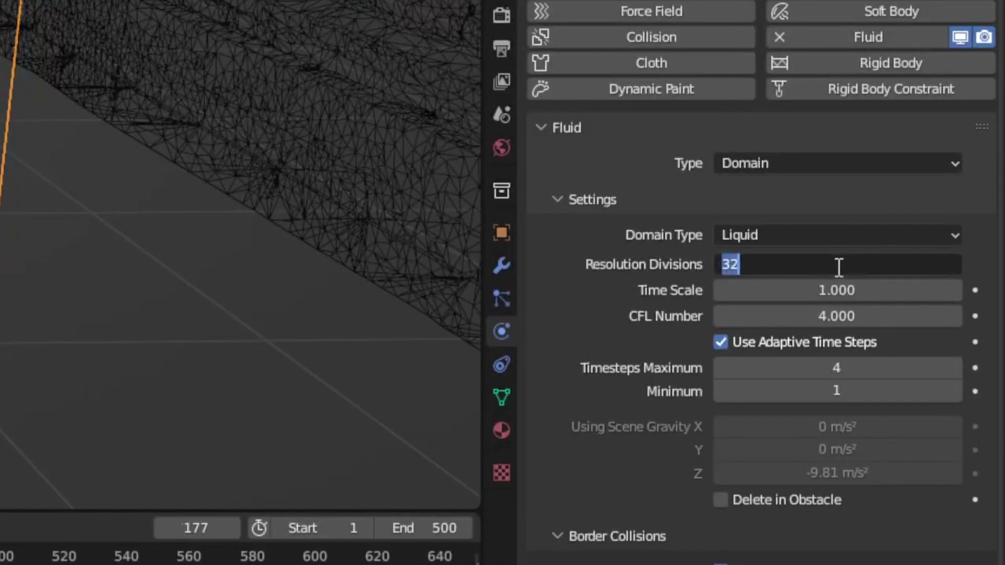
pyautogui.press('Return')
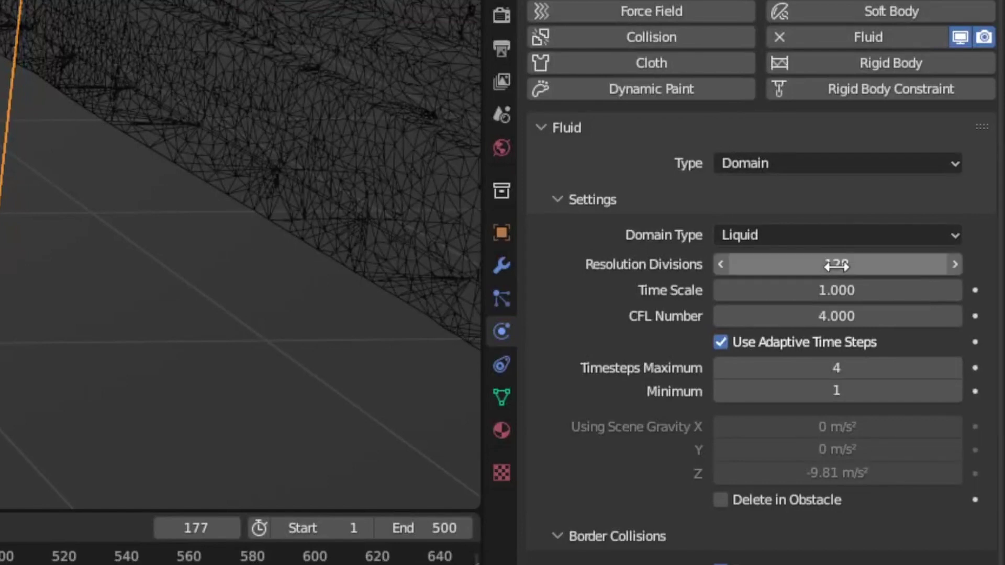
pyautogui.click(808, 290)
pyautogui.write('.8')
pyautogui.press('Return')
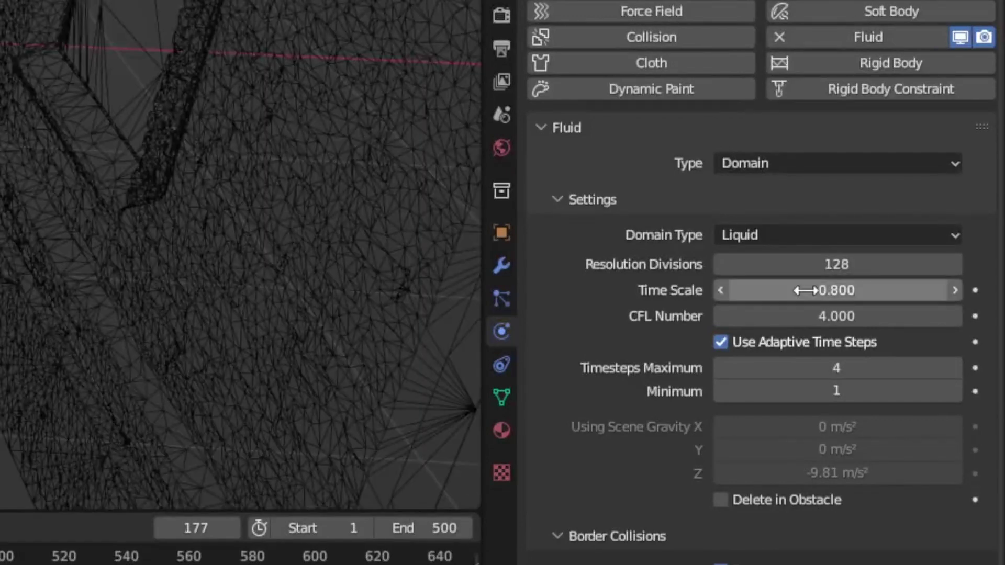
pyautogui.scroll(-10, 729, 242)
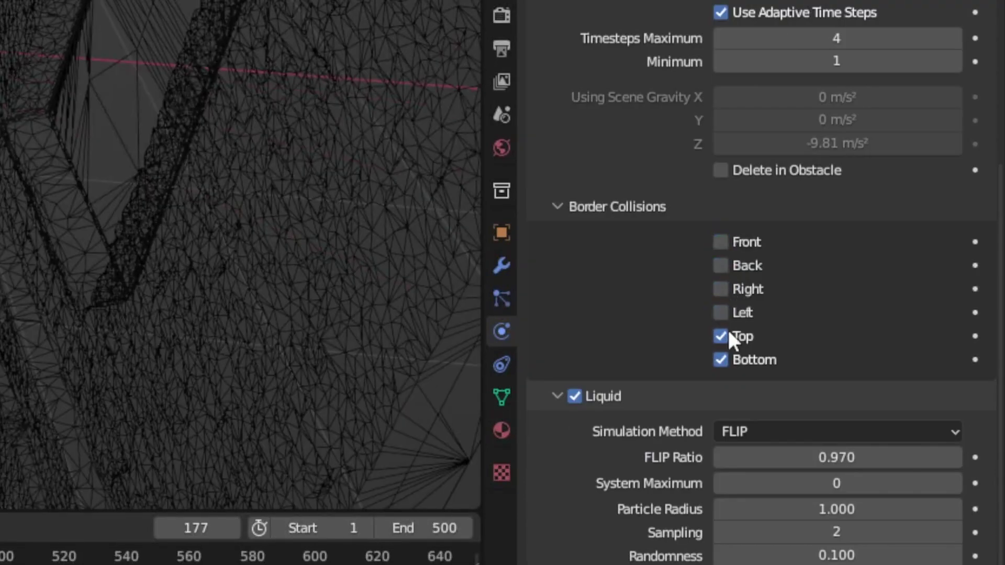
pyautogui.scroll(-10, 741, 382)
pyautogui.click(759, 409)
pyautogui.click(758, 490)
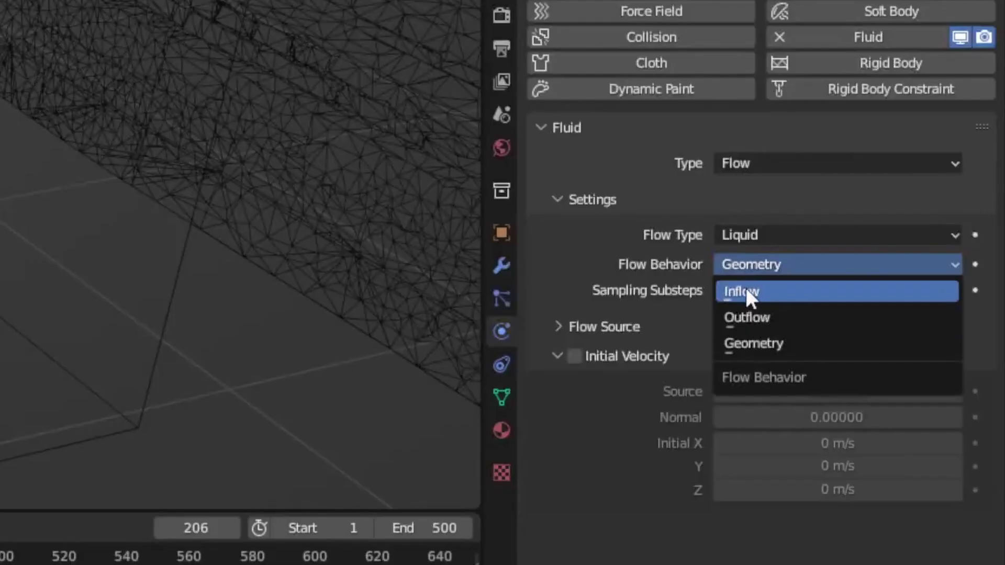
# - Set the flow to Inflow with initial velocity, source velocity 0.25 and 3 substeps
pyautogui.click(746, 289)
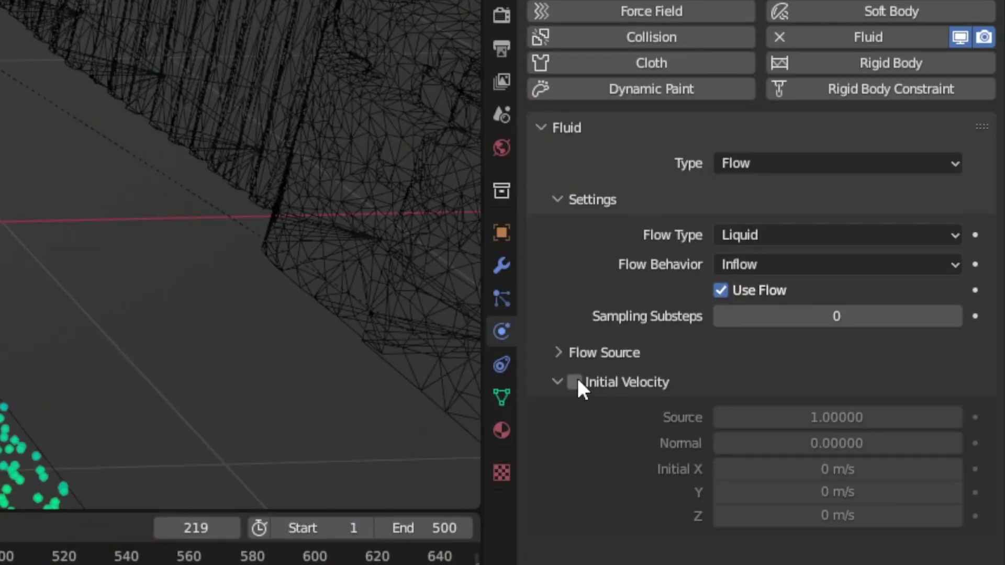
pyautogui.click(576, 382)
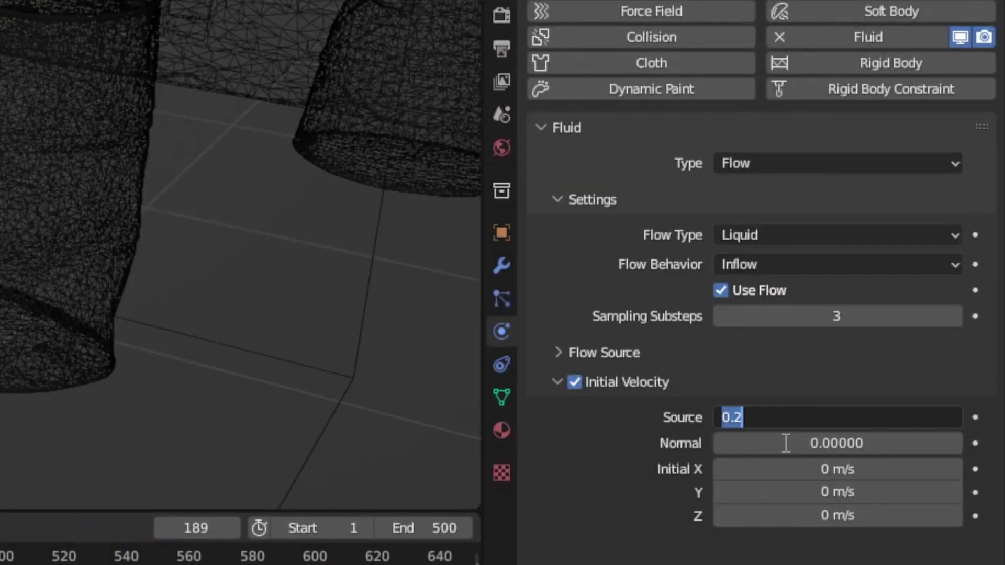
pyautogui.press('Return')
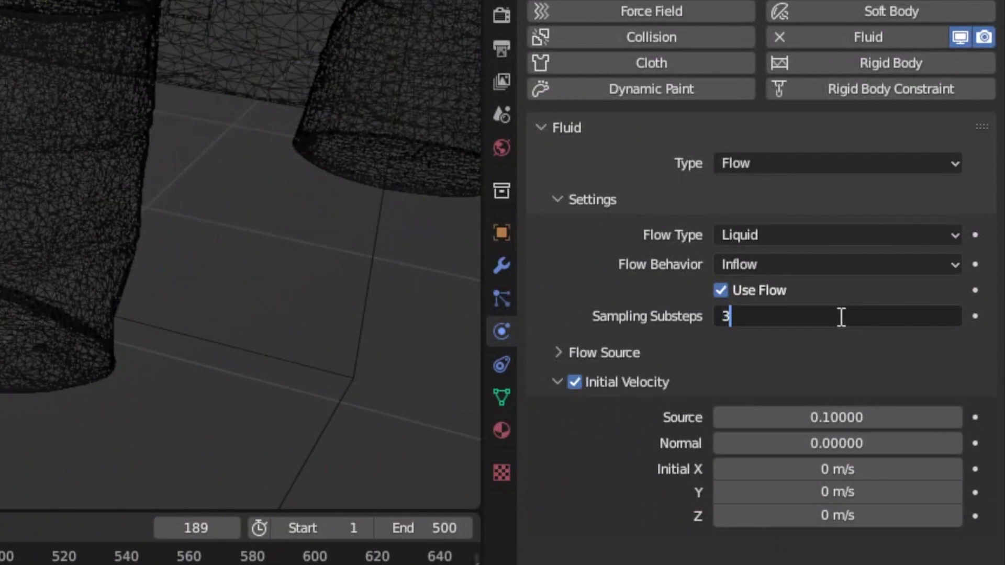
pyautogui.press('Return')
# - Set the domain's maximum timesteps to 5
pyautogui.click(844, 175)
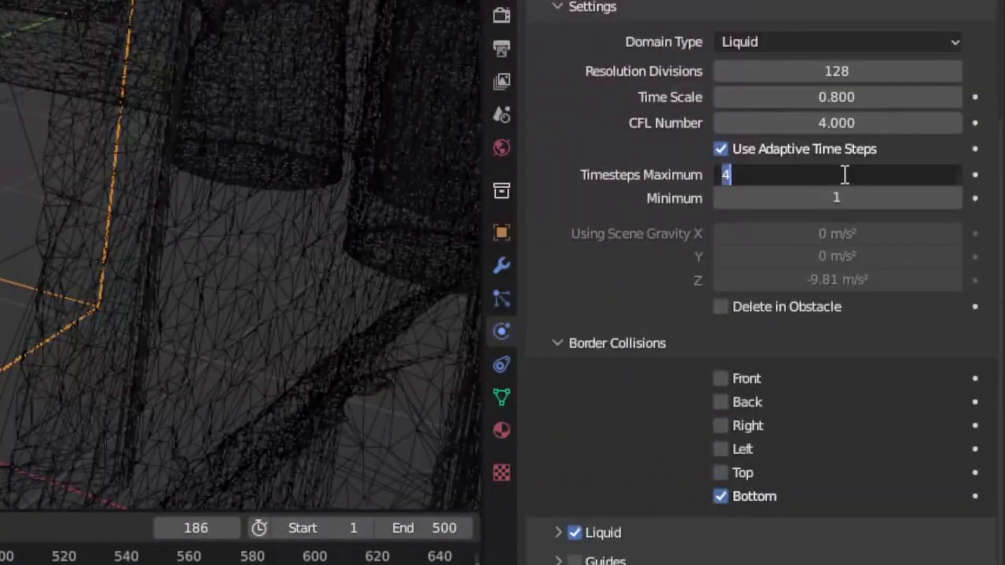
pyautogui.write('5')
pyautogui.press('Return')
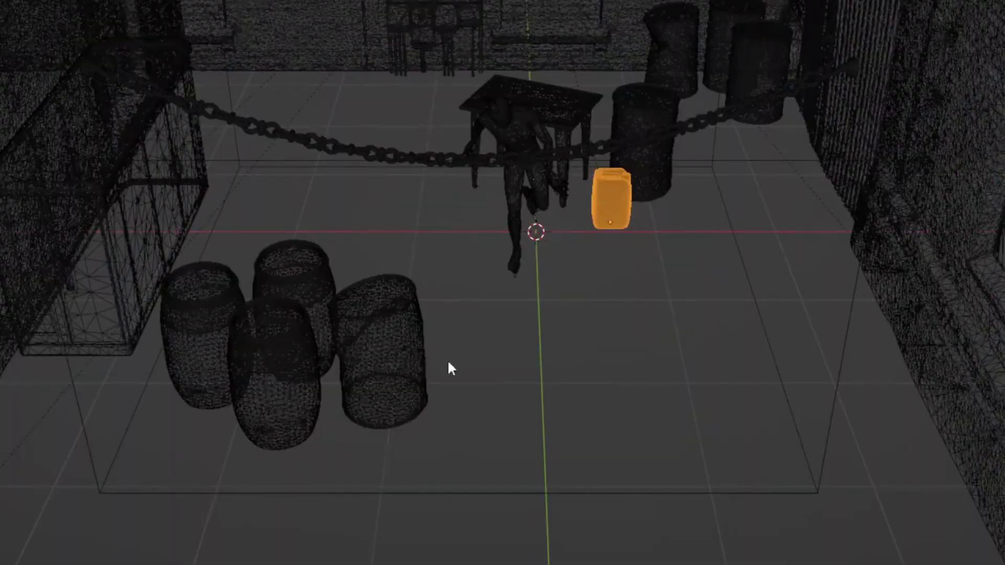
# - Make one barrel a fluid Effector
pyautogui.moveTo(638, 380); pyautogui.dragTo(461, 340, button='middle')
pyautogui.click(401, 351)
pyautogui.moveTo(402, 351); pyautogui.dragTo(529, 355, button='middle')
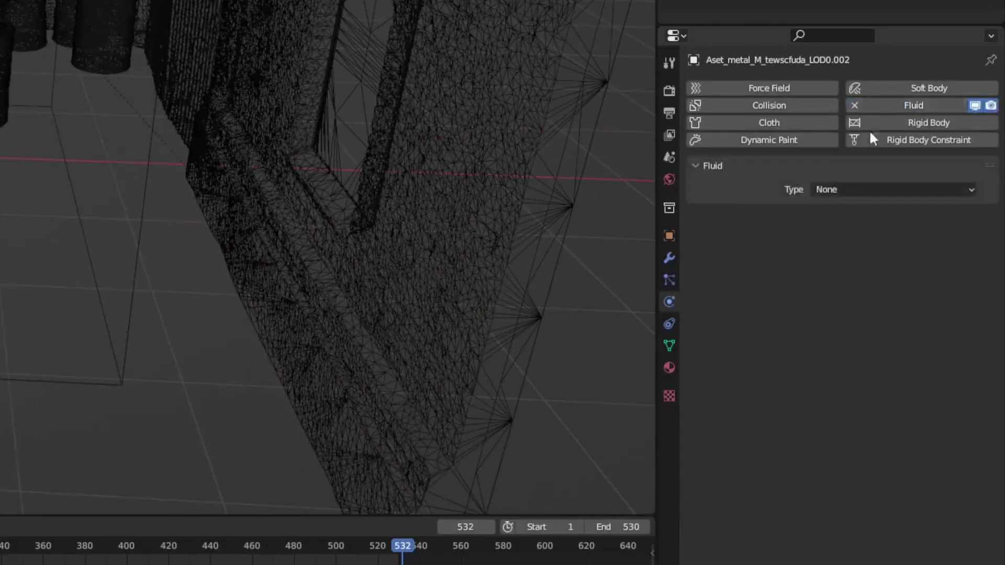
pyautogui.click(837, 189)
pyautogui.click(844, 261)
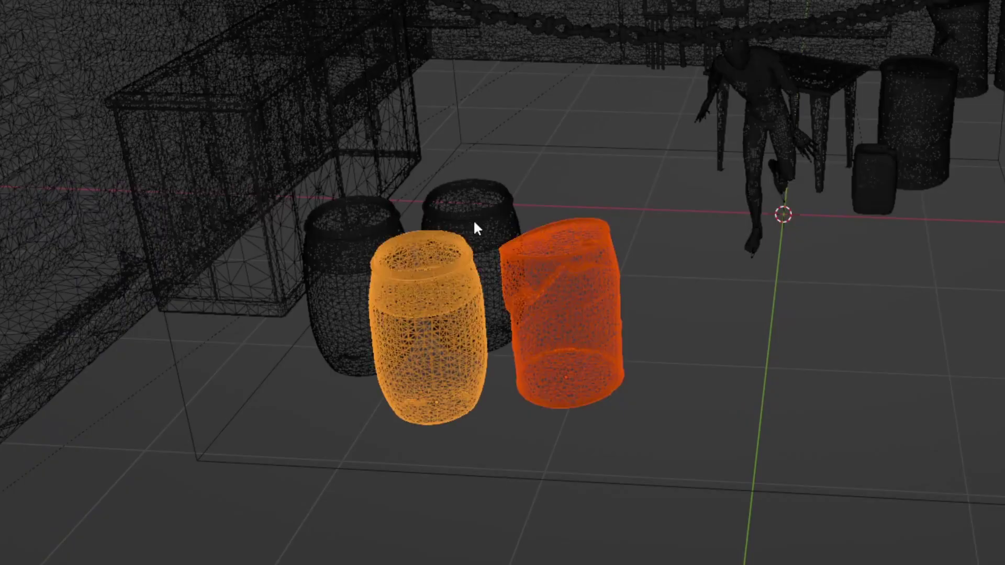
# - Copy the barrel's fluid modifiers to the other barrels and props via Copy Modifiers
pyautogui.keyDown('shift'); pyautogui.click(476, 225); pyautogui.keyUp('shift')
pyautogui.keyDown('shift'); pyautogui.click(388, 224); pyautogui.keyUp('shift')
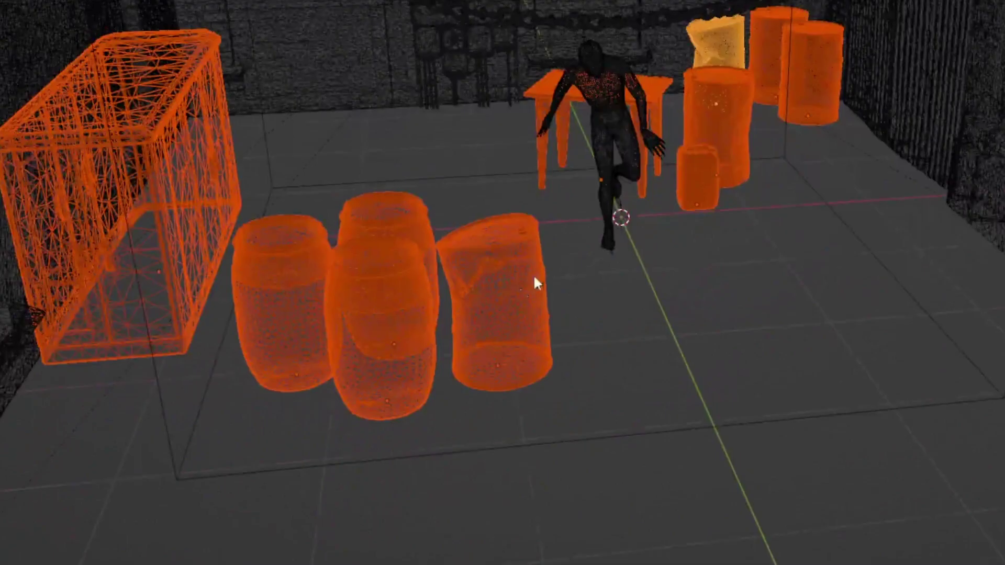
pyautogui.keyDown('shift'); pyautogui.click(518, 290); pyautogui.keyUp('shift')
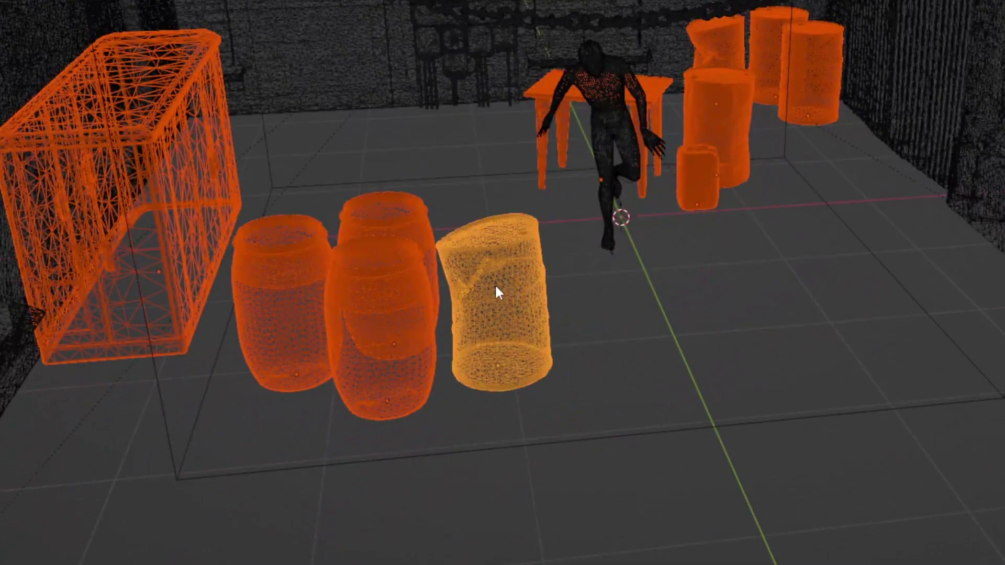
pyautogui.click(174, 30)
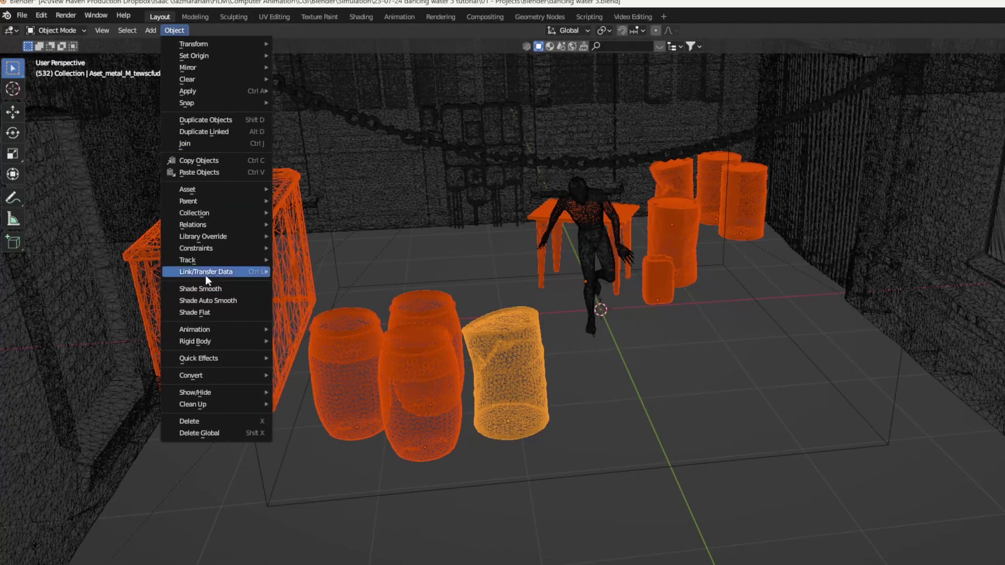
pyautogui.moveTo(242, 276)
pyautogui.click(339, 375)
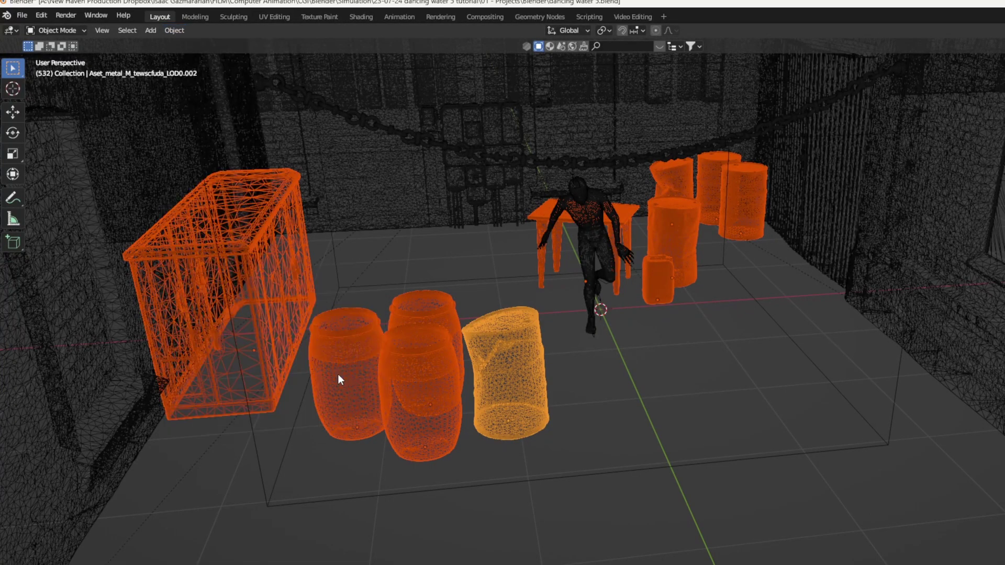
pyautogui.click(428, 392)
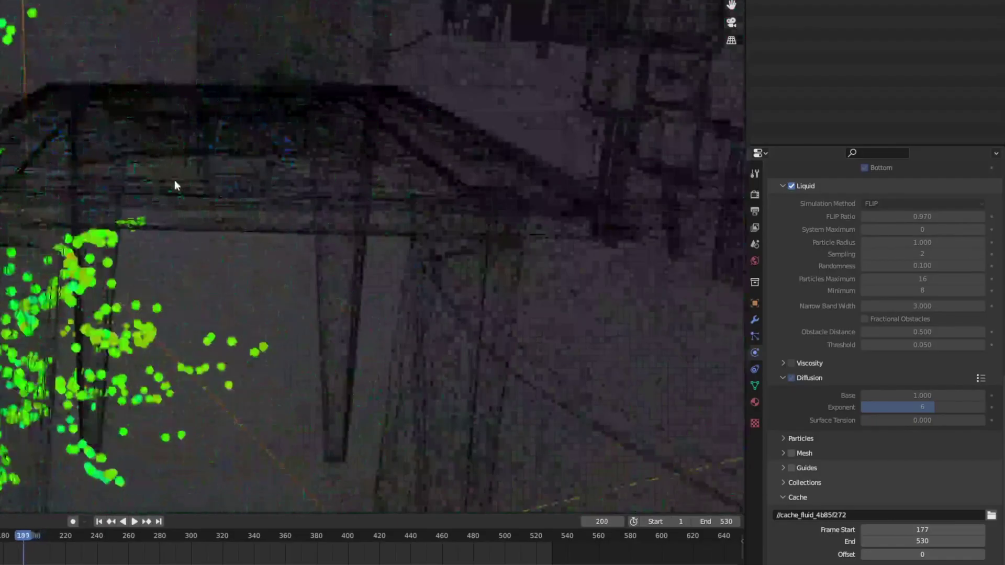
# - Turn off the dancer's liquid inflow, keyframing Use Flow off at frame 176
pyautogui.click(225, 208)
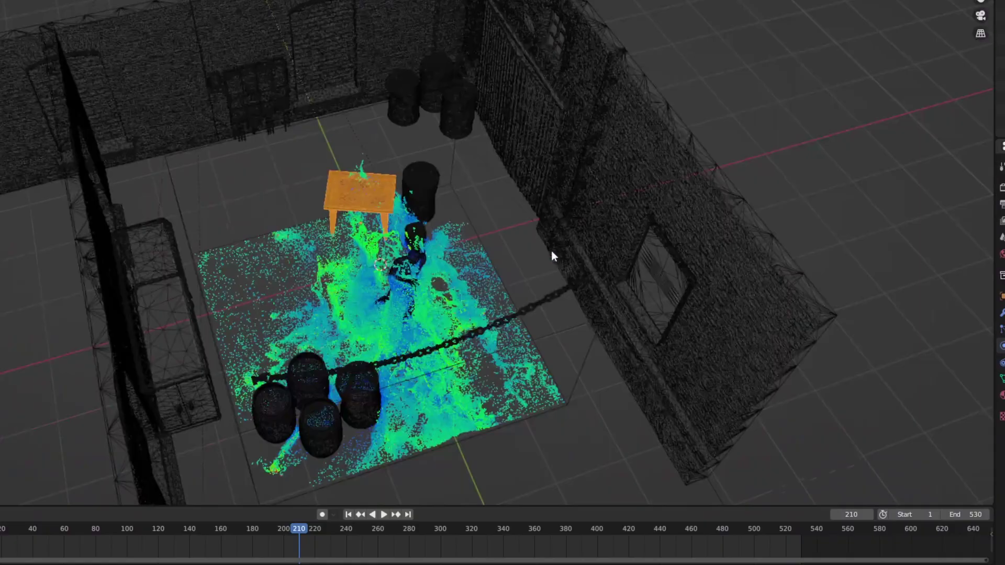
pyautogui.scroll(6, 551, 250)
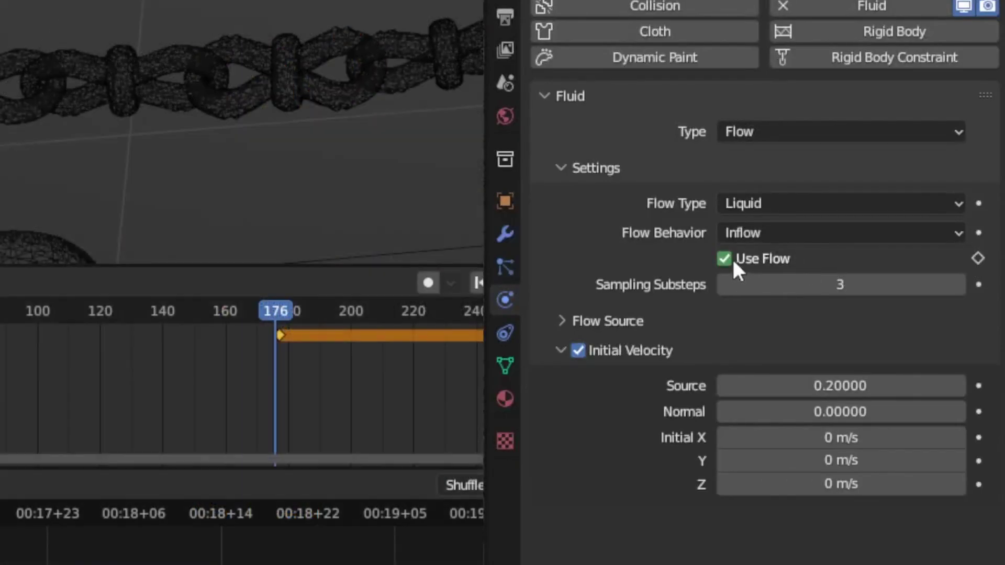
pyautogui.click(724, 259)
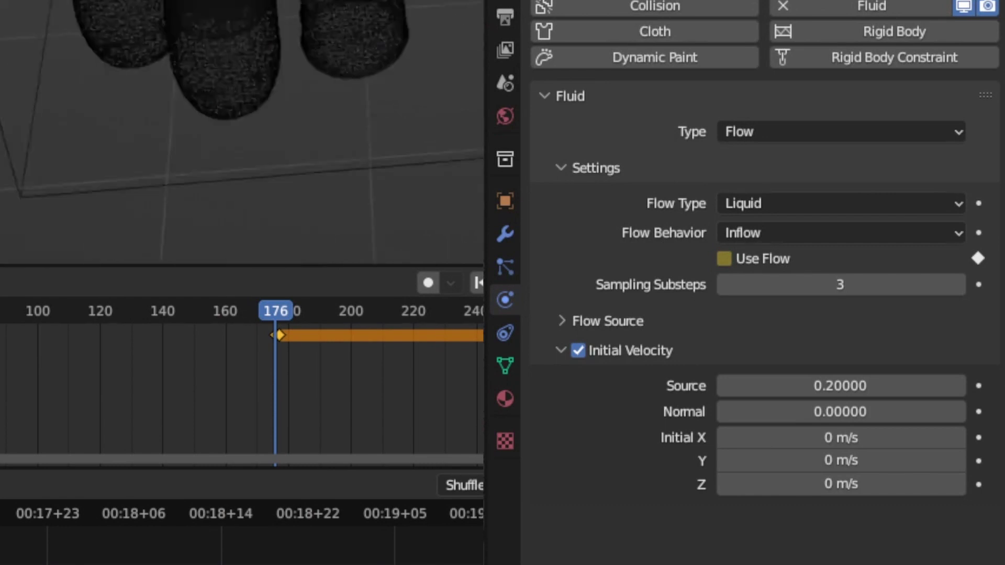
# - Move the new Cube into the flow collection and make it a liquid Inflow flow object
pyautogui.moveTo(601, 356); pyautogui.dragTo(628, 209)
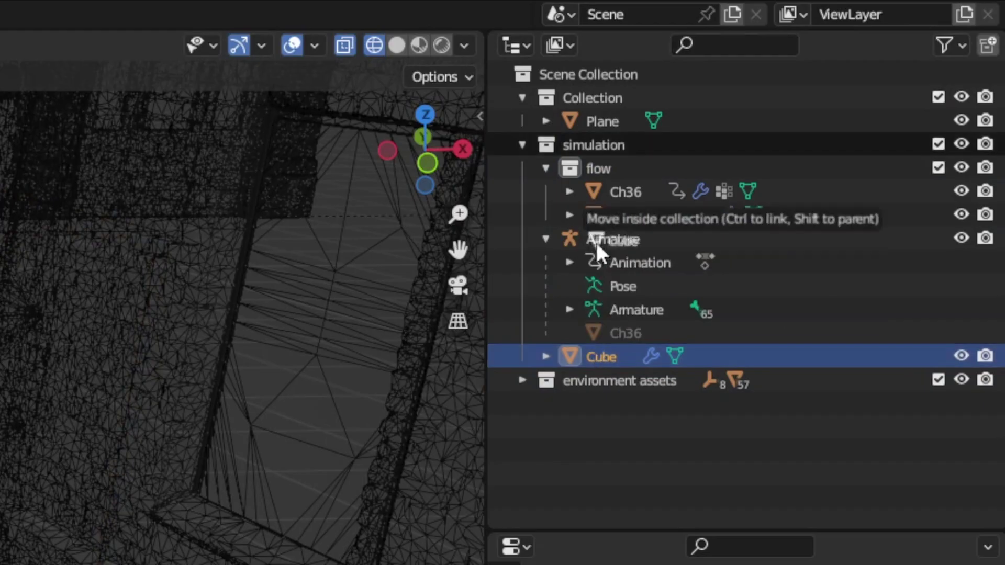
pyautogui.click(658, 240)
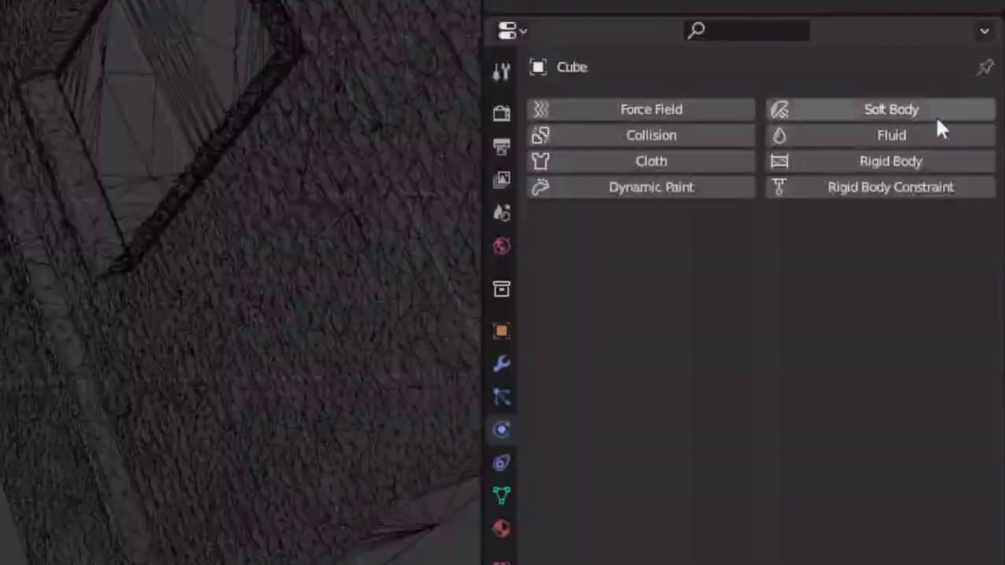
pyautogui.click(931, 135)
pyautogui.click(708, 237)
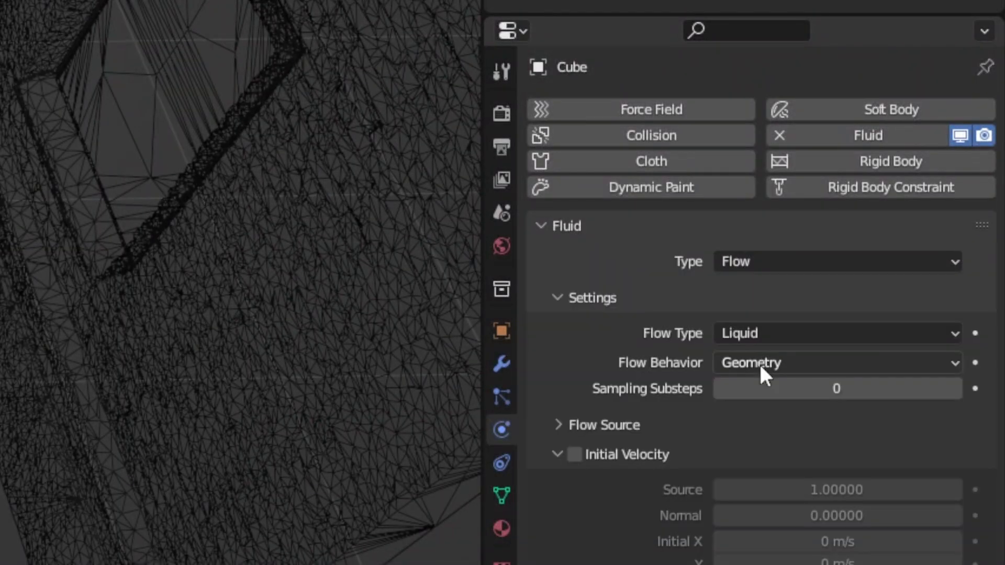
pyautogui.click(754, 362)
pyautogui.click(764, 390)
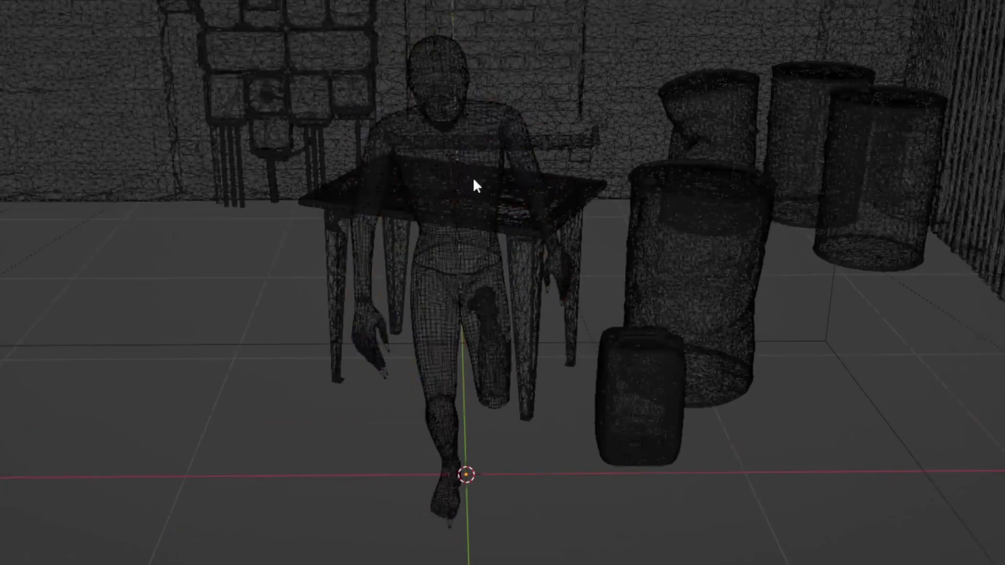
pyautogui.click(472, 177)
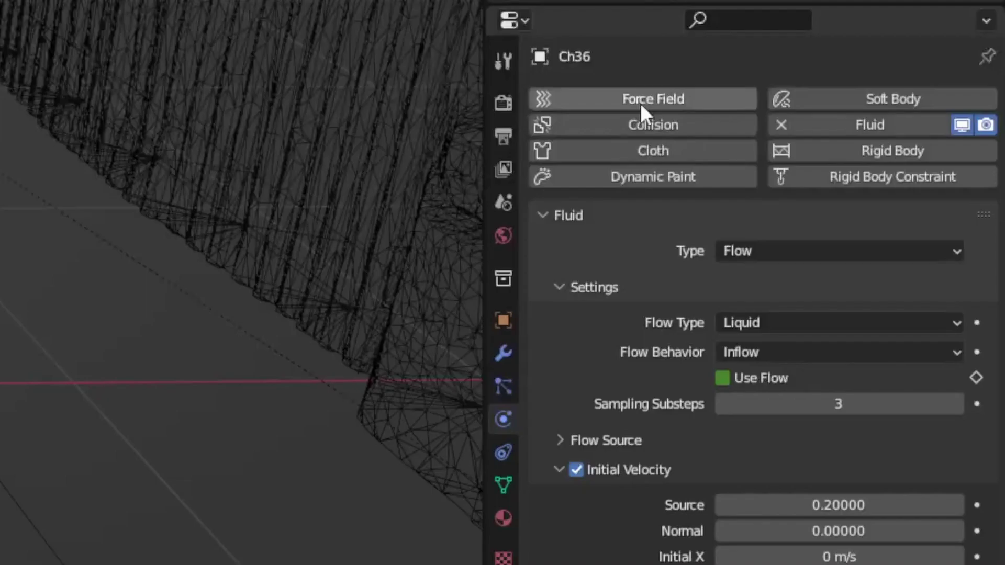
# - Add a Surface-shaped force field to the dancer and keyframe its strength
pyautogui.click(640, 103)
pyautogui.click(780, 328)
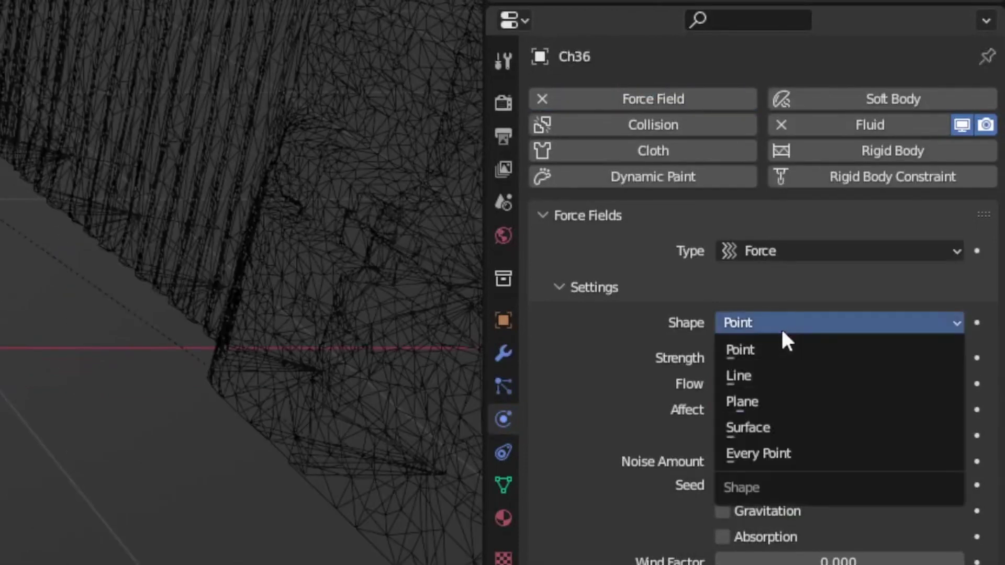
pyautogui.click(767, 432)
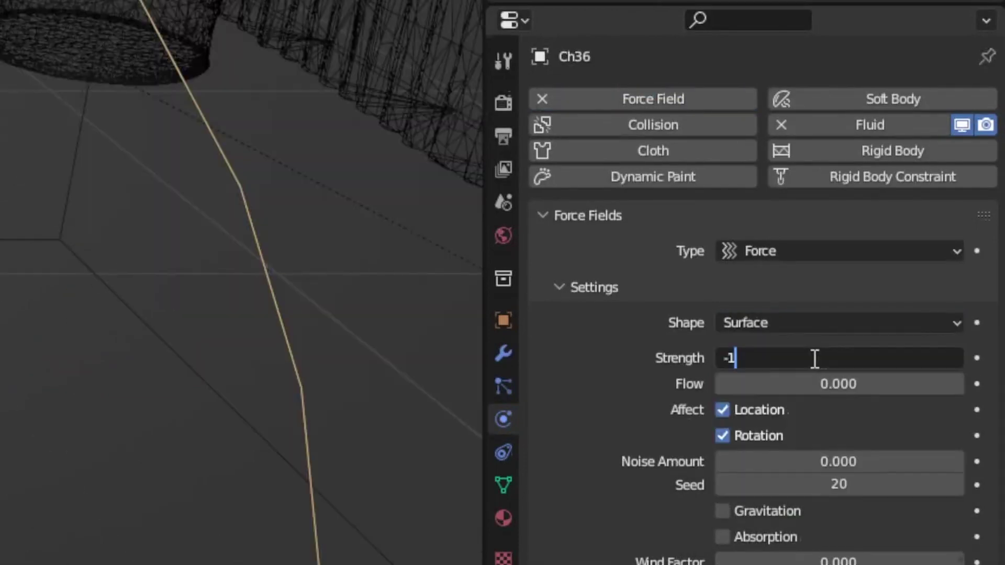
pyautogui.press('Return')
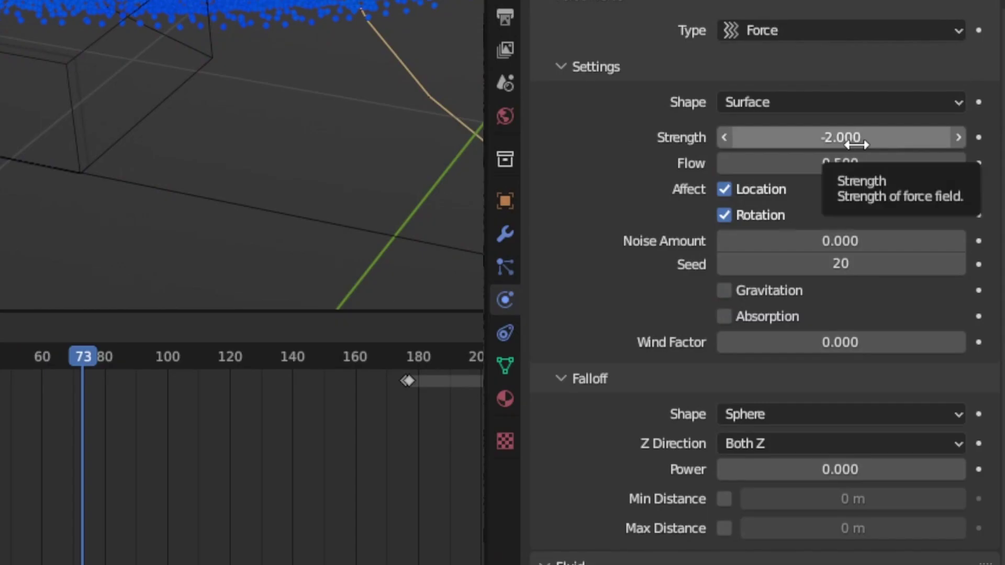
pyautogui.press('i')
# - Keyframe the force field strength to 0 at frame 187 and set its flow to 0
pyautogui.moveTo(196, 361); pyautogui.dragTo(415, 361)
pyautogui.click(833, 137)
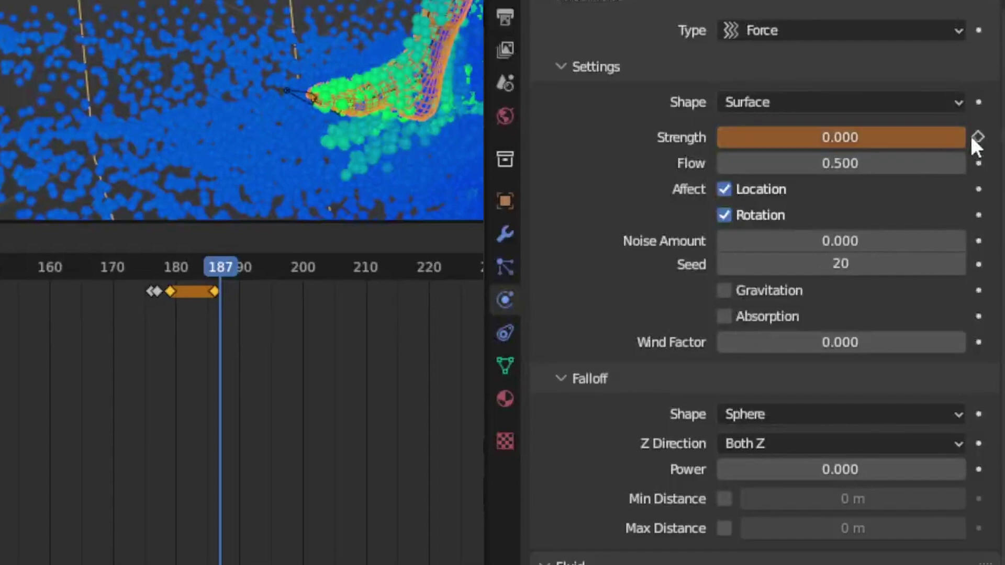
pyautogui.click(977, 137)
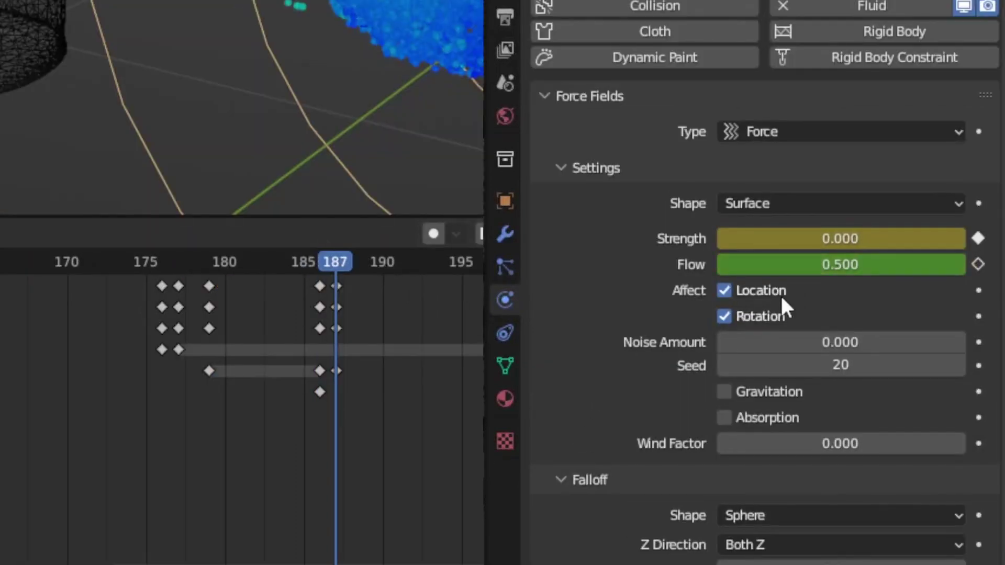
pyautogui.click(838, 267)
pyautogui.press('Return')
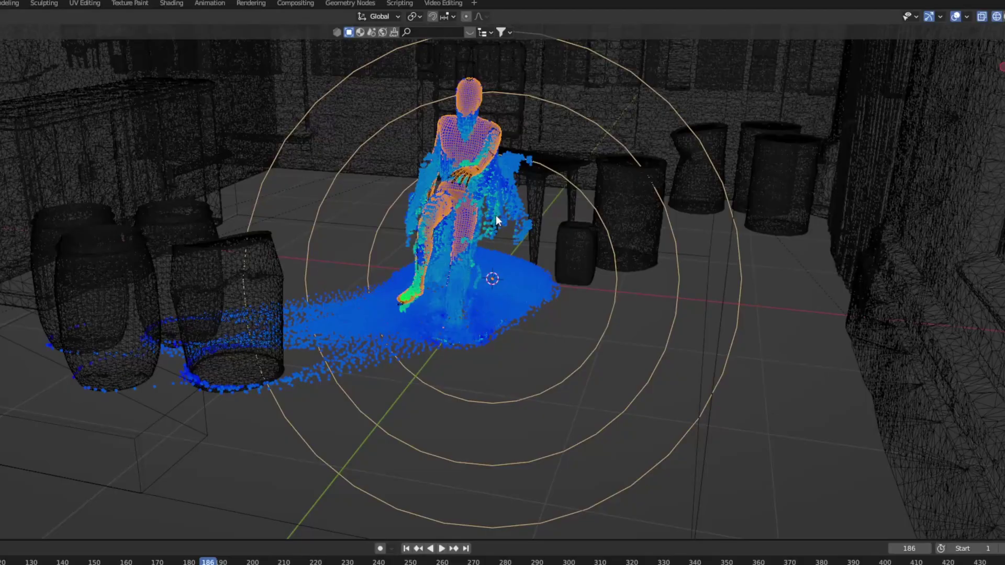
pyautogui.moveTo(495, 215); pyautogui.dragTo(460, 324, button='middle')
pyautogui.scroll(5, 409, 302)
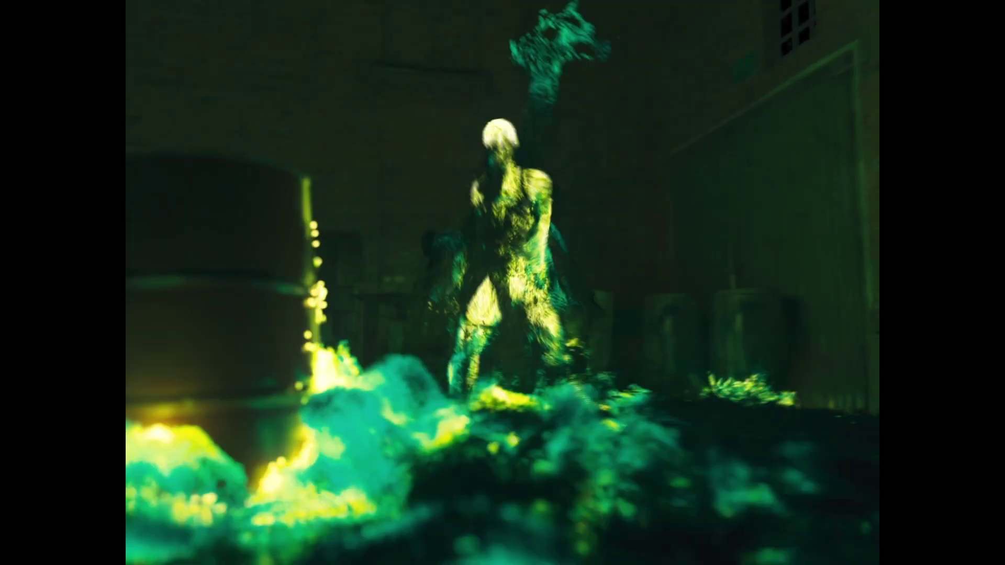
# - Play back the liquid simulation to watch the fluid stream toward the dancer
pyautogui.press('space')
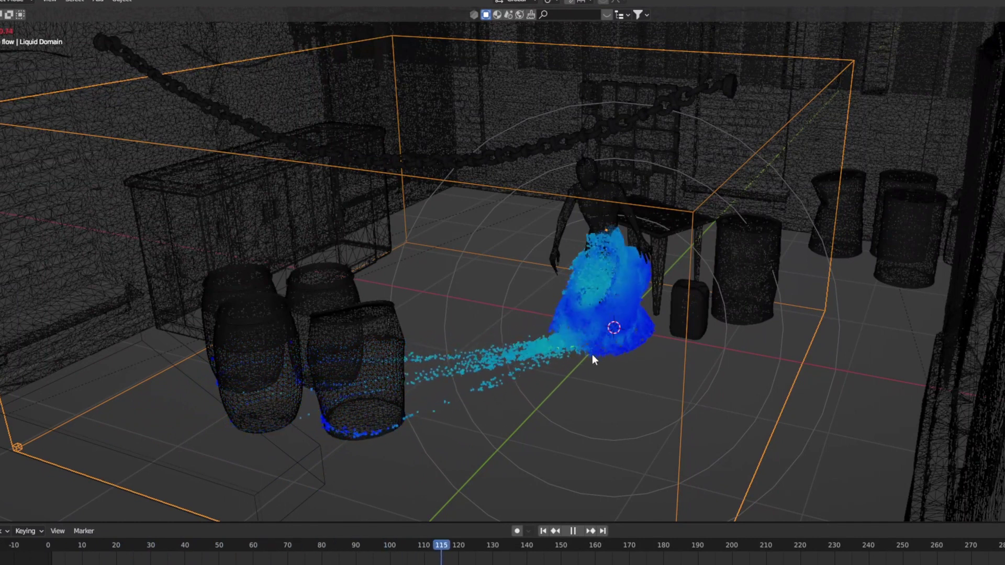
# - Stop, step through and replay the fluid simulation to review the particles
pyautogui.scroll(5, 592, 366)
pyautogui.press('space')
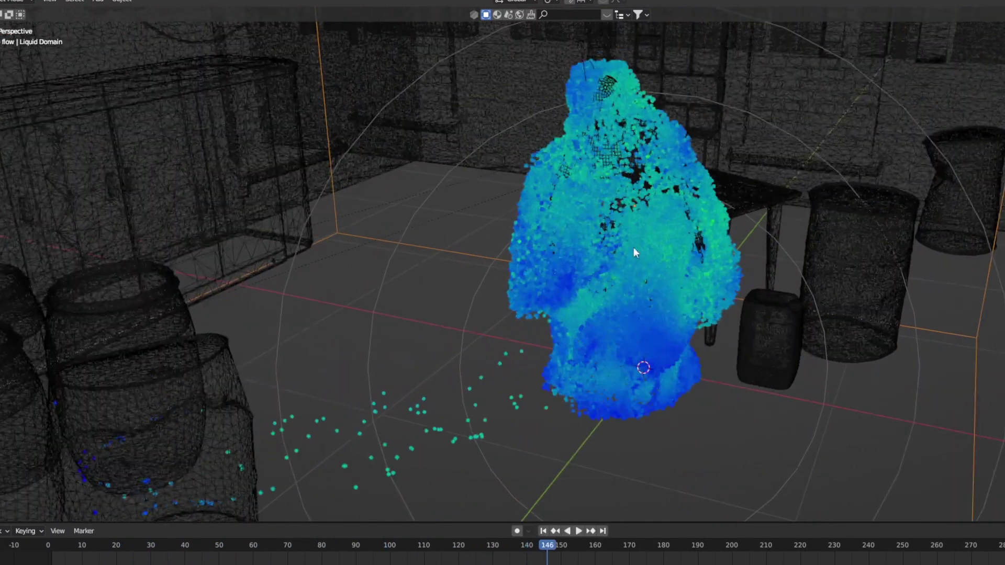
pyautogui.scroll(-5, 633, 247)
pyautogui.scroll(8, 587, 290)
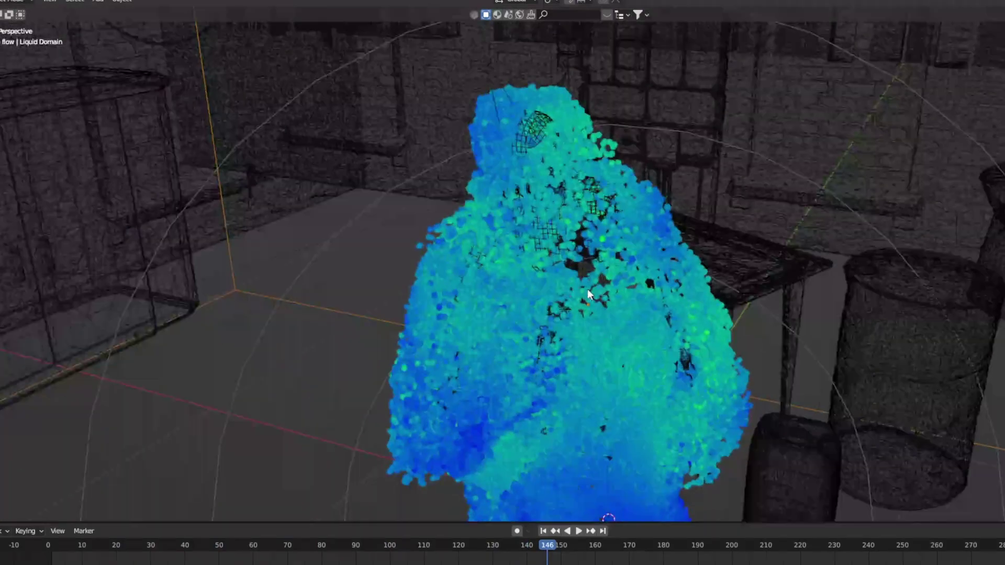
pyautogui.press('Left')
pyautogui.press('Left')
pyautogui.press('Left')
pyautogui.press('Left')
pyautogui.press('Left')
pyautogui.press('Left')
pyautogui.press('Left')
pyautogui.press('Left')
pyautogui.press('Left')
pyautogui.press('Left')
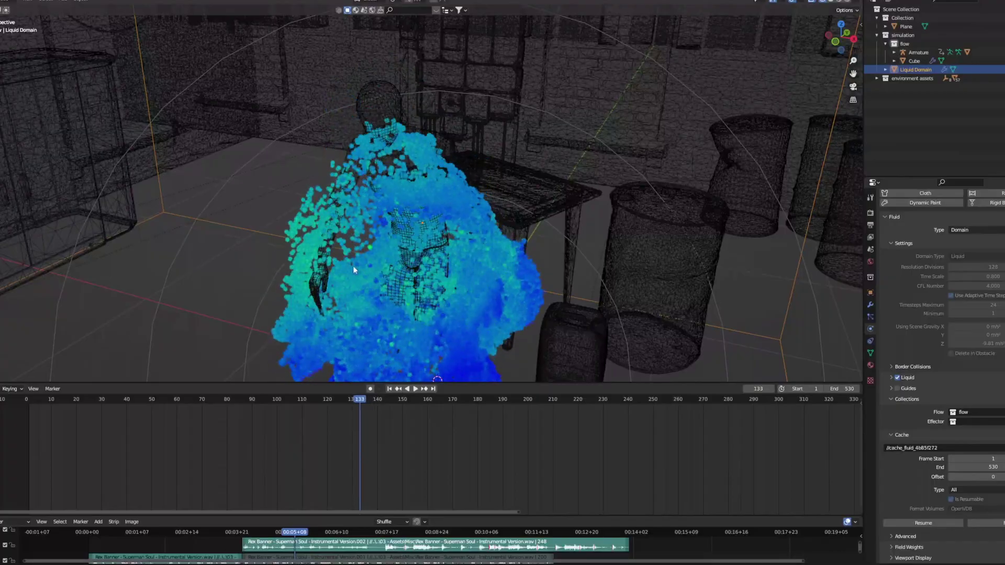
pyautogui.press('Right')
pyautogui.press('space')
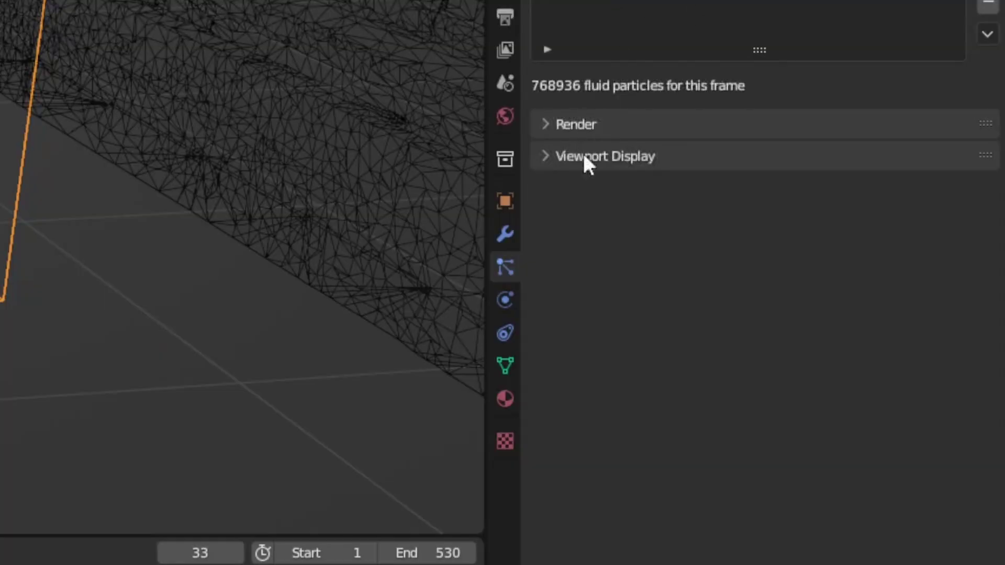
# - Show only 9% of the fluid particles in the viewport and set output format to FFmpeg Video
pyautogui.click(586, 160)
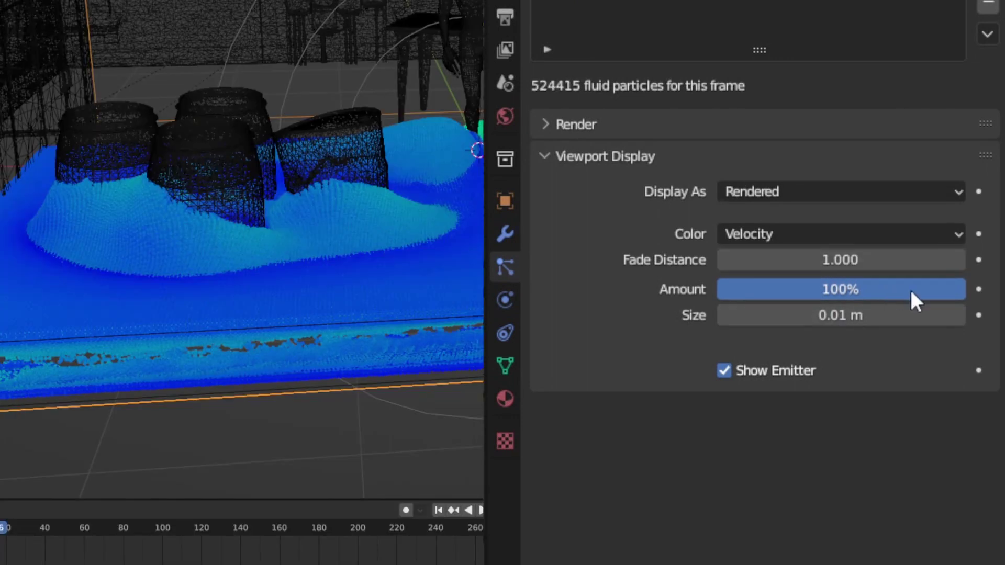
pyautogui.moveTo(909, 289); pyautogui.dragTo(683, 289)
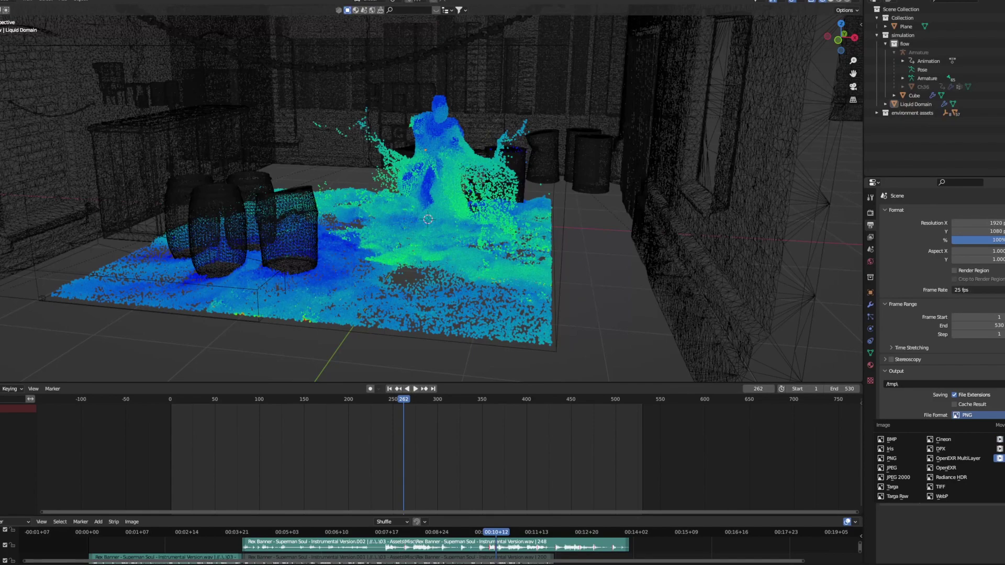
pyautogui.click(990, 419)
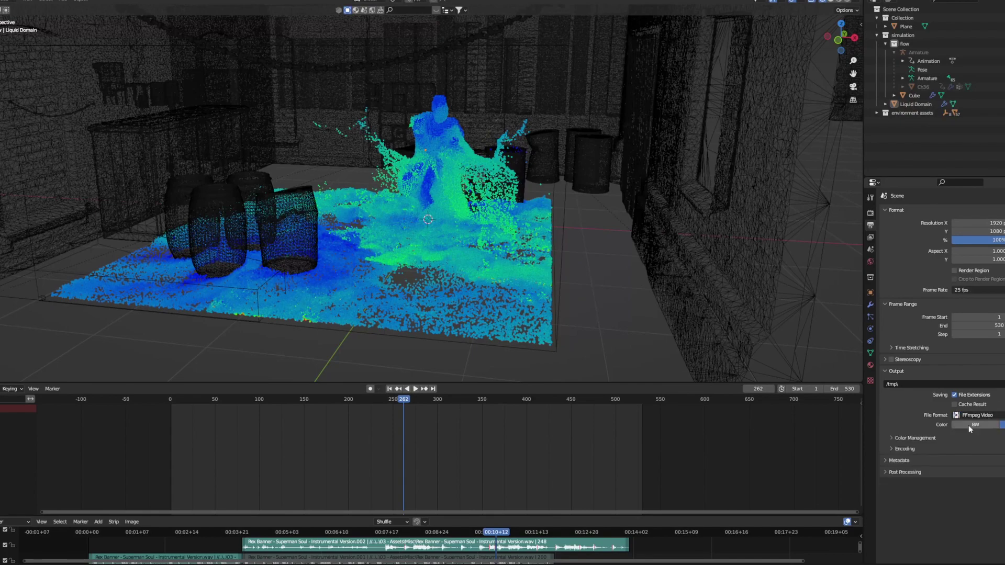
# - Set the encoding container to MPEG-4 with AAC audio
pyautogui.click(916, 438)
pyautogui.scroll(-5, 979, 440)
pyautogui.click(969, 423)
pyautogui.click(975, 438)
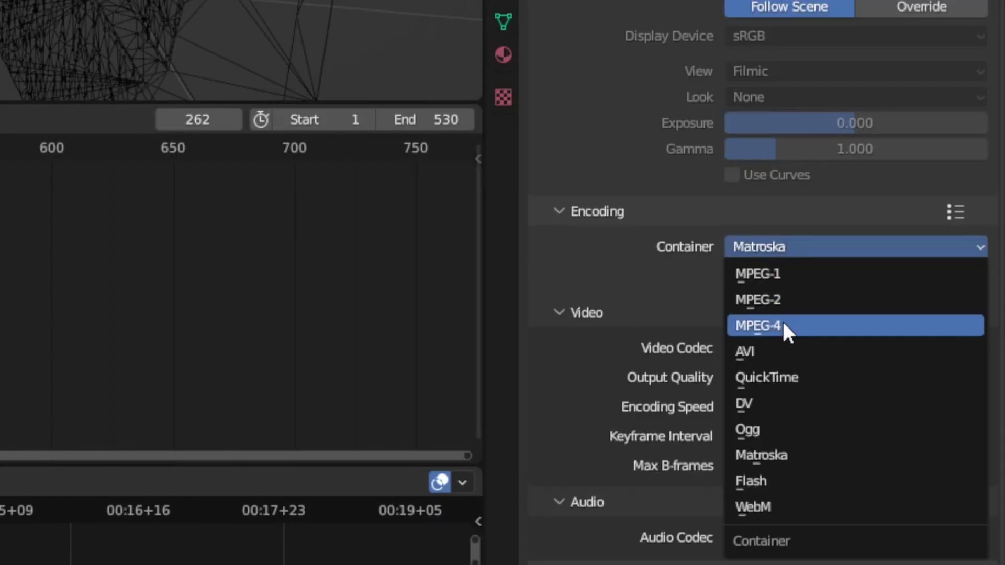
pyautogui.click(783, 326)
pyautogui.scroll(-1, 769, 471)
pyautogui.click(764, 510)
pyautogui.click(766, 456)
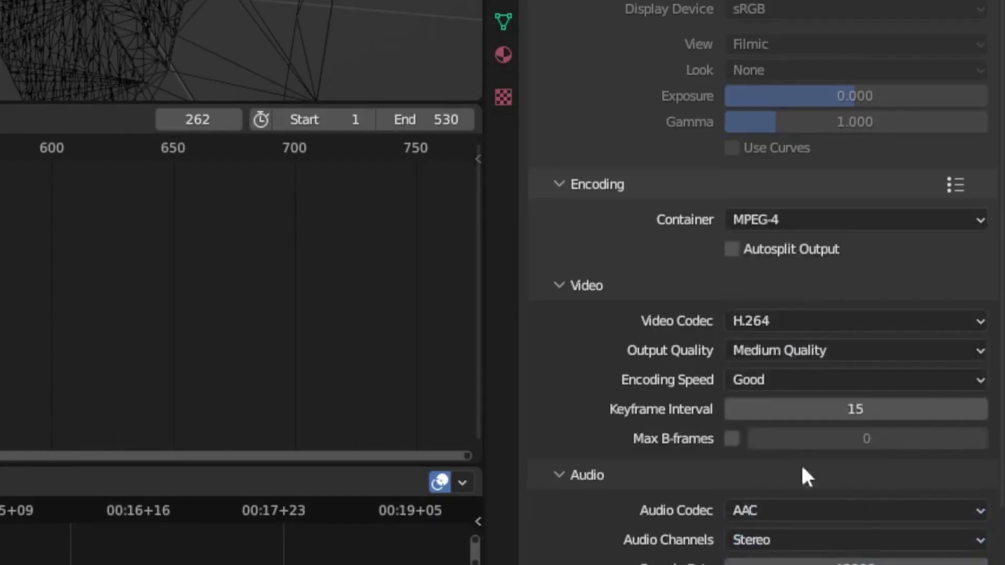
# - Render a viewport preview of the animation to 'warehouse dance viewport sim 1.0 0001-0530.mp4'
pyautogui.scroll(-4, 785, 501)
pyautogui.scroll(-1, 756, 503)
pyautogui.click(208, 40)
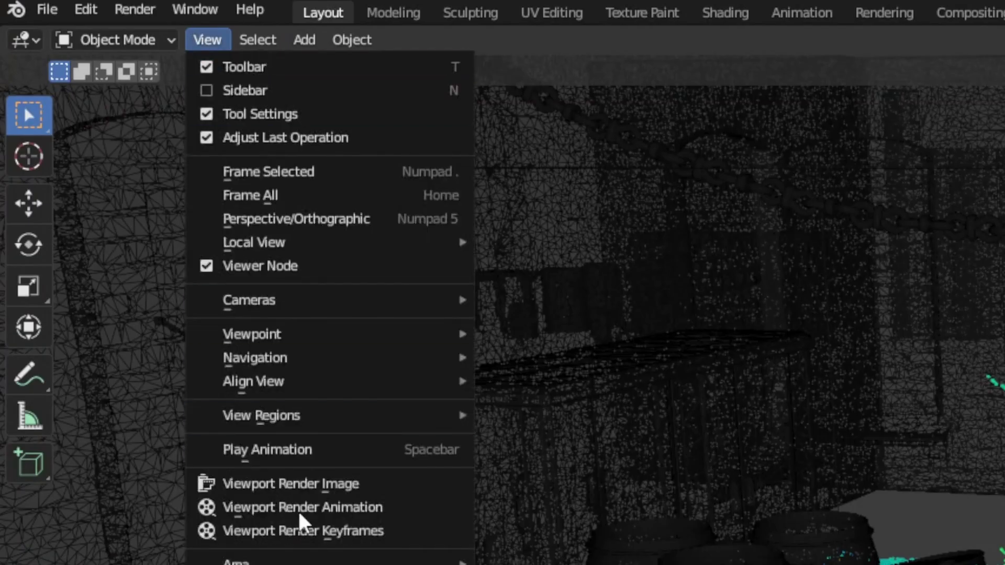
pyautogui.click(314, 508)
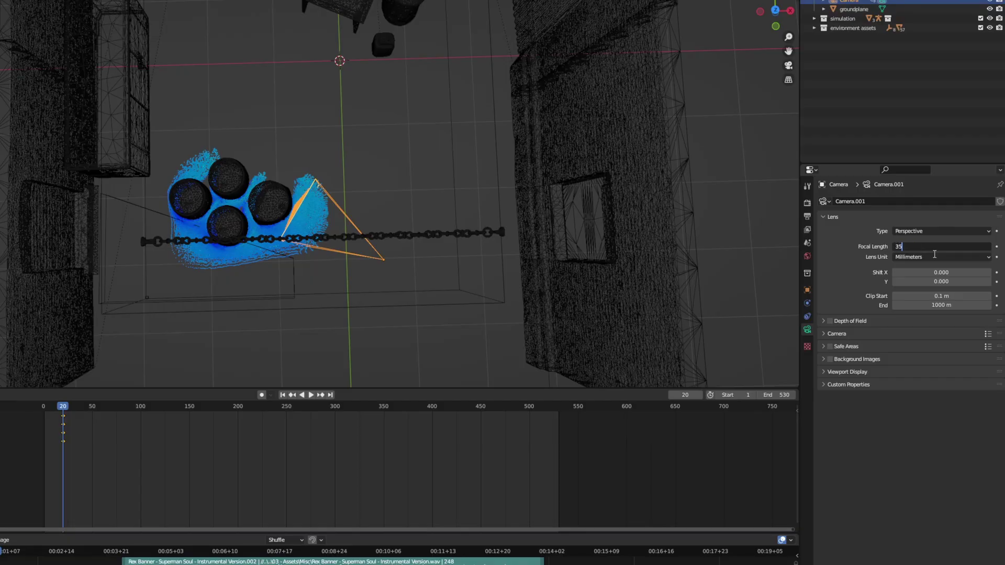
# - Look through Camera.001, change its focal length from 35 mm to 24 mm, and play the animation
pyautogui.press('Return')
pyautogui.press('KP_0')
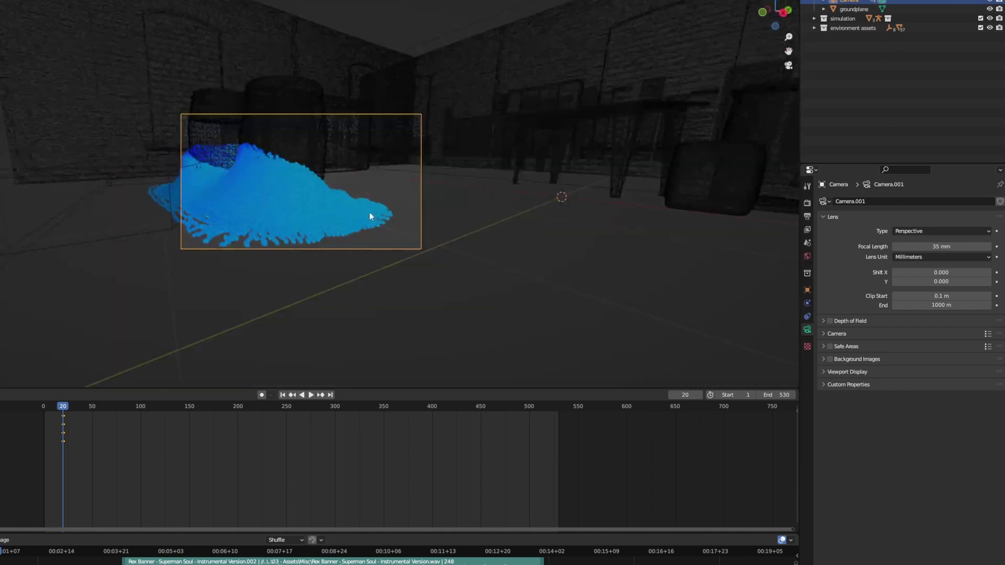
pyautogui.click(944, 247)
pyautogui.write('24')
pyautogui.press('Return')
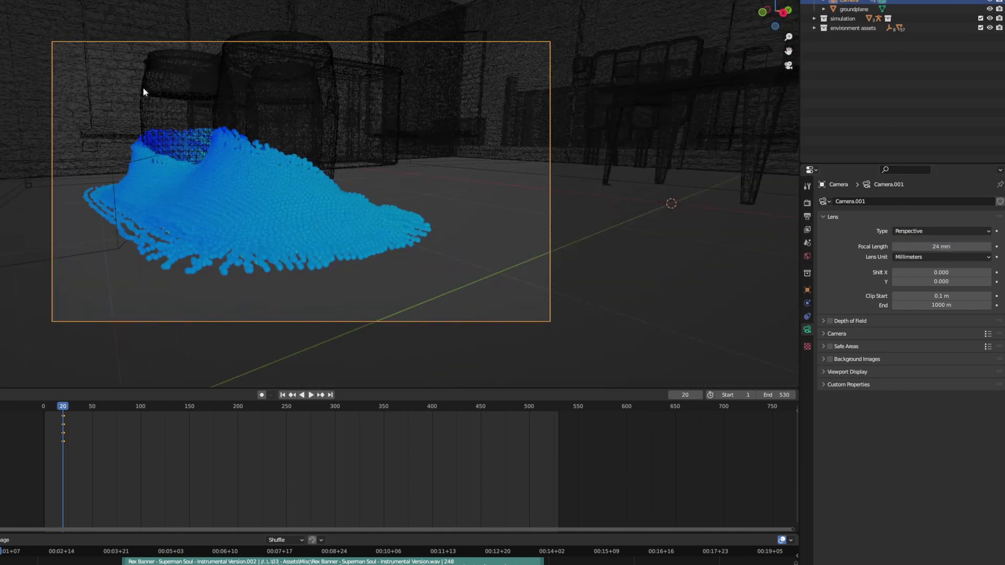
pyautogui.scroll(3, 292, 204)
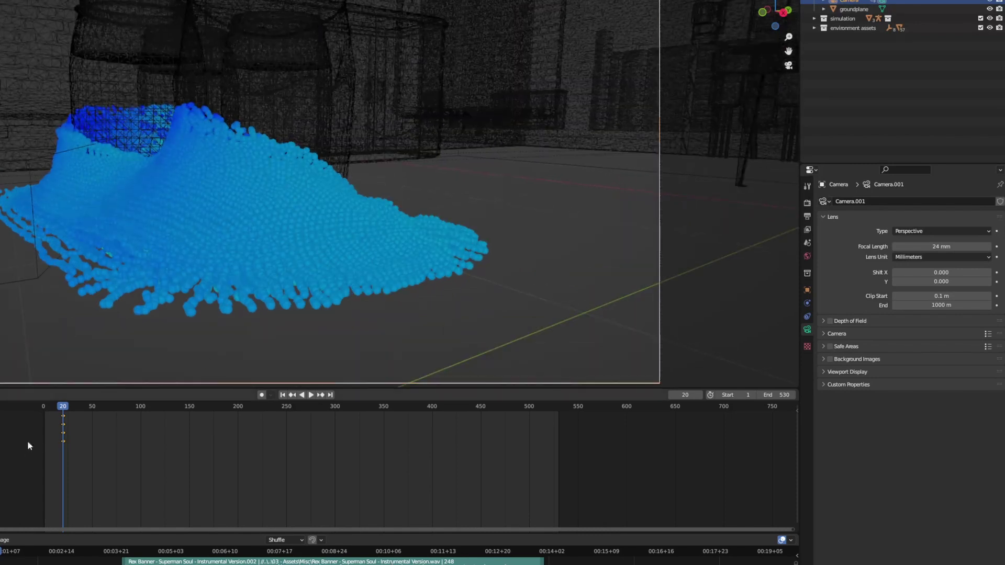
pyautogui.press('space')
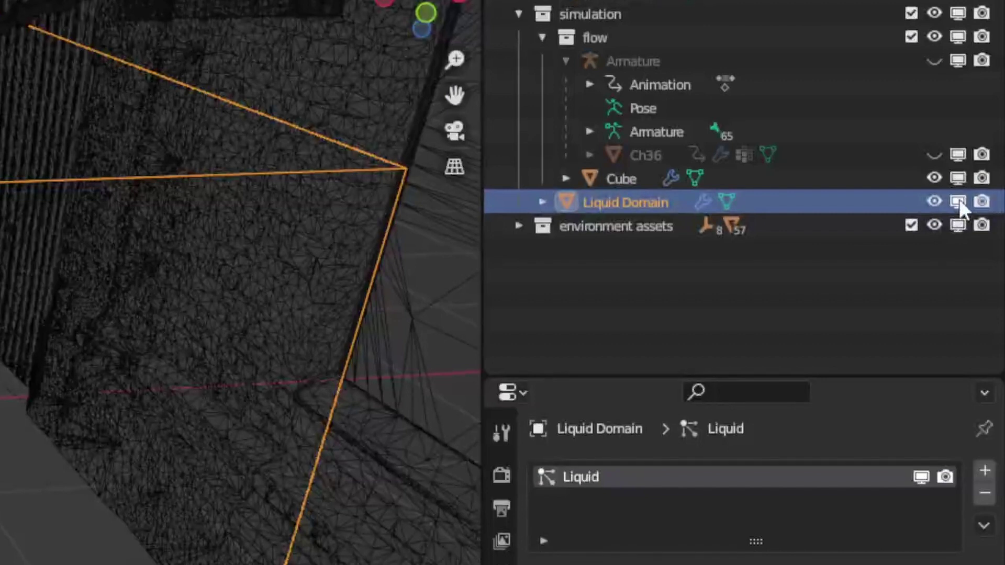
# - Hide the Liquid Domain and keyframe the camera location while scrubbing between frames 114 and 125
pyautogui.click(959, 200)
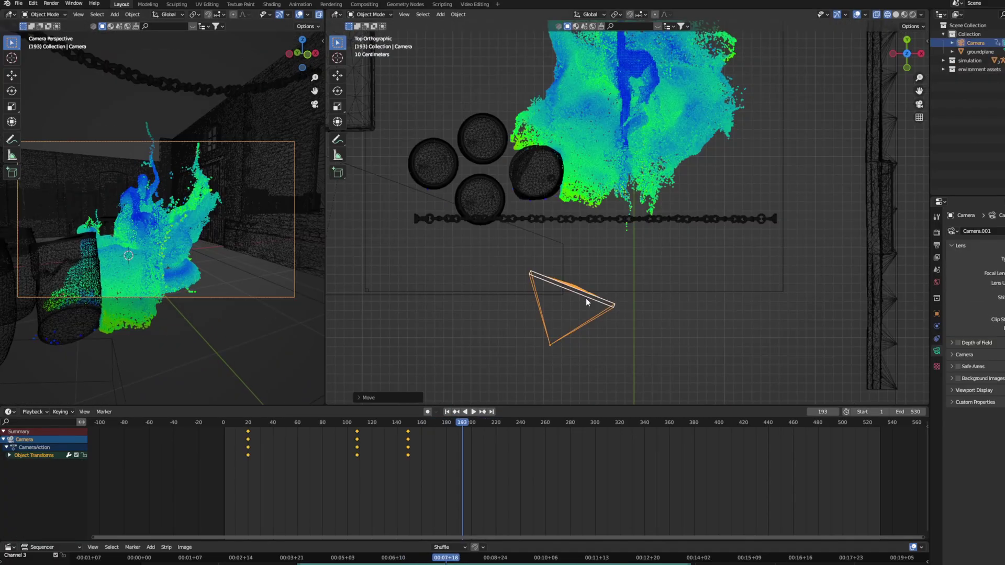
pyautogui.press('i')
pyautogui.click(586, 298)
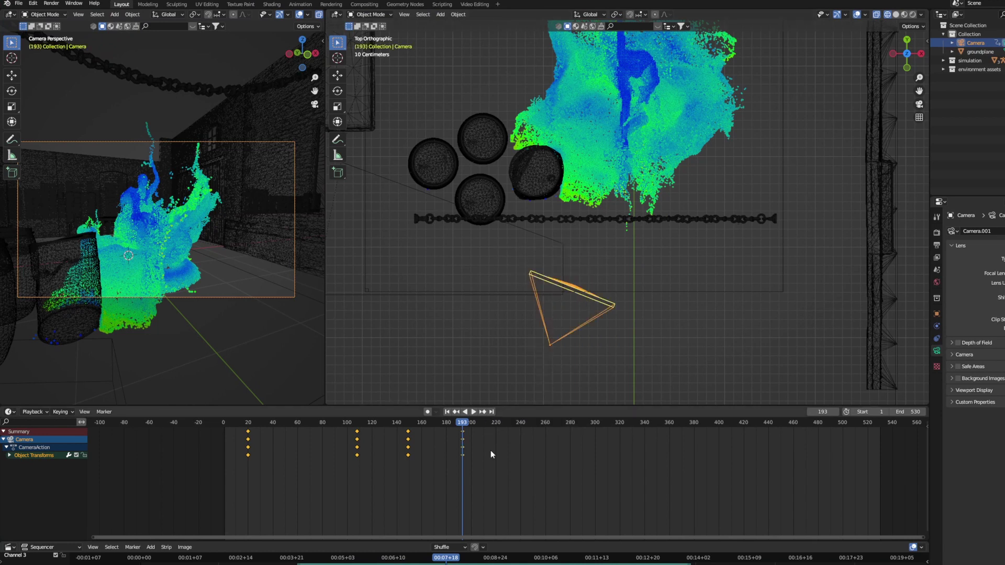
pyautogui.moveTo(461, 427); pyautogui.dragTo(360, 439)
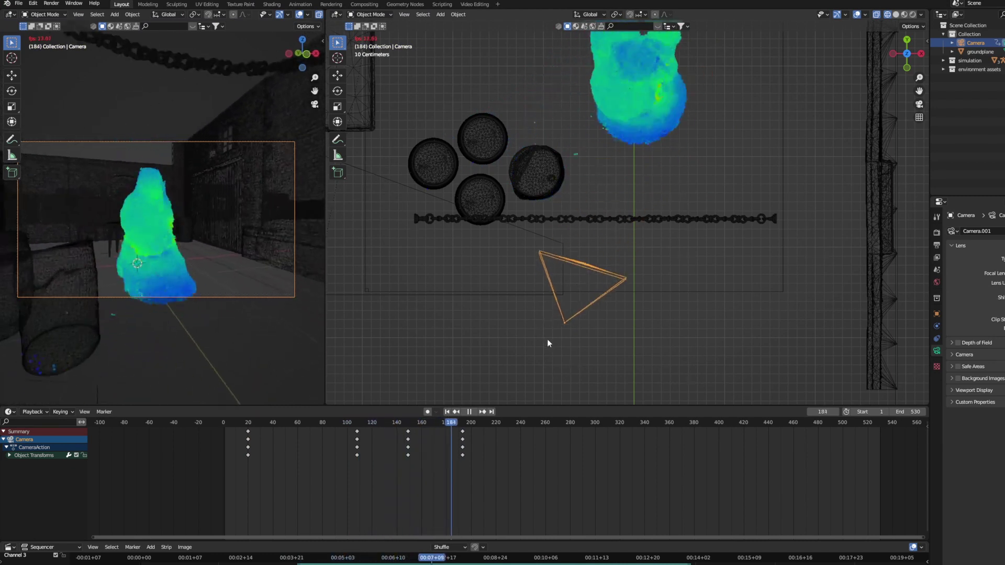
pyautogui.press('space')
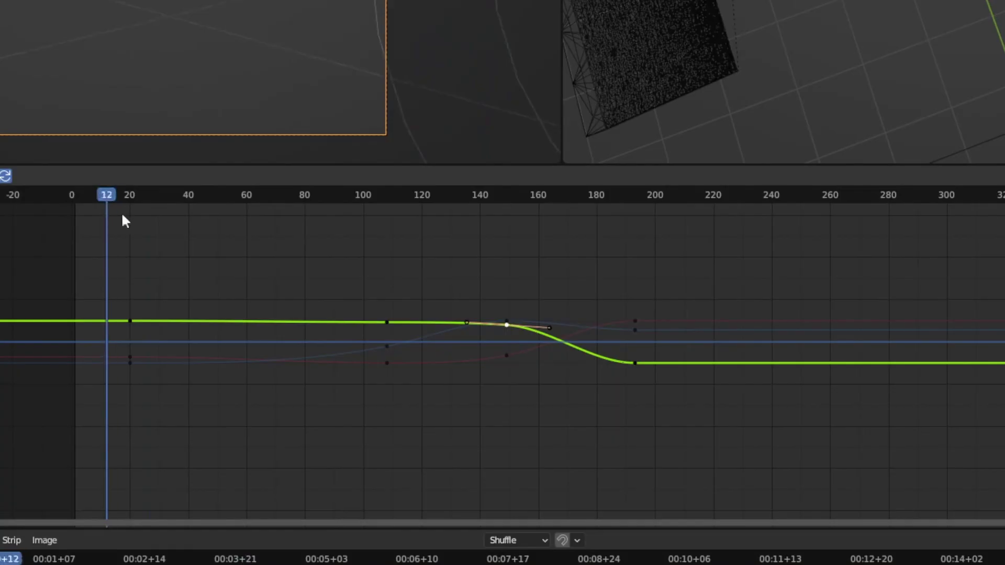
pyautogui.moveTo(123, 218); pyautogui.dragTo(626, 206)
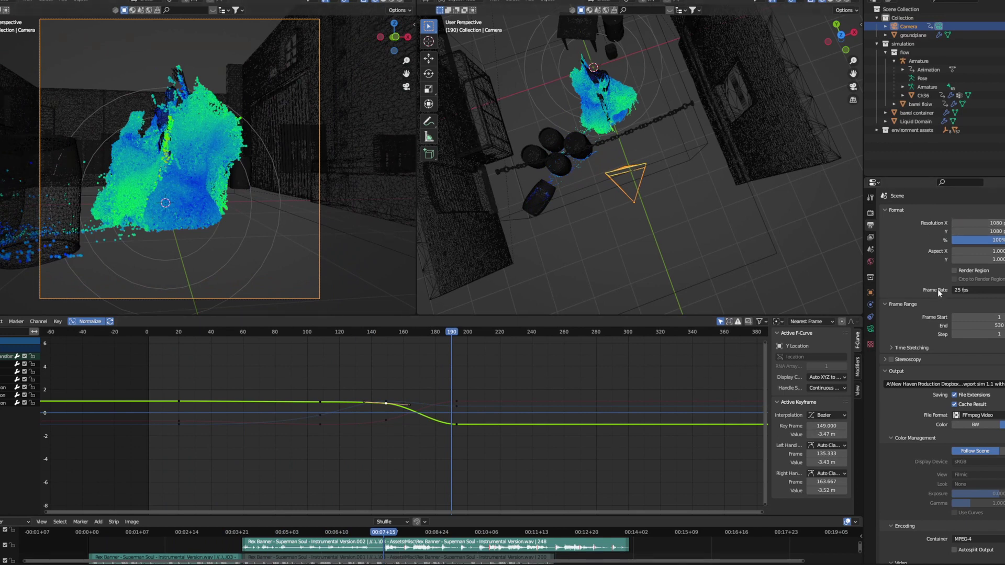
# - Set the render resolution to 1200 px wide by 900 px high
pyautogui.click(984, 222)
pyautogui.write('1200')
pyautogui.press('Tab')
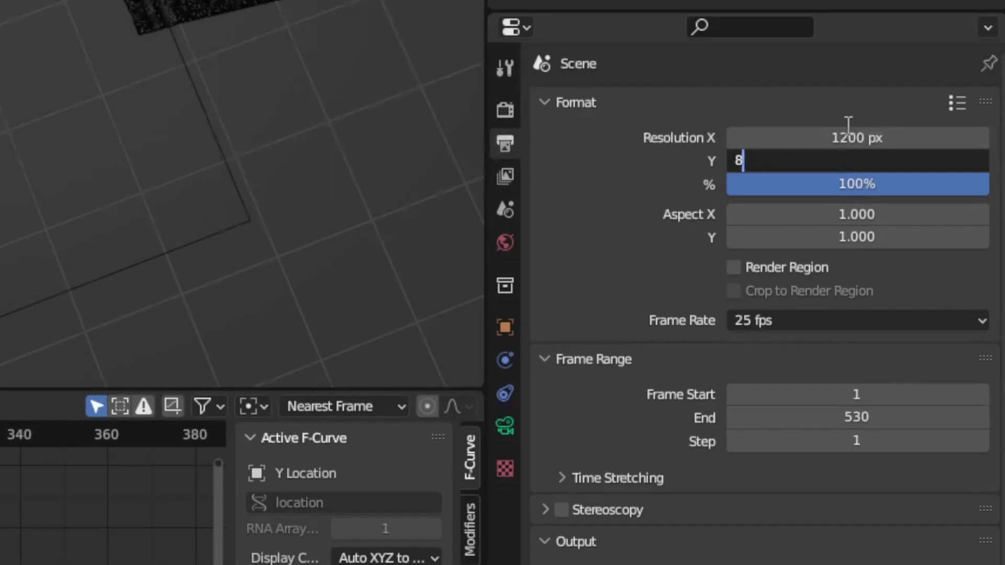
pyautogui.press('Return')
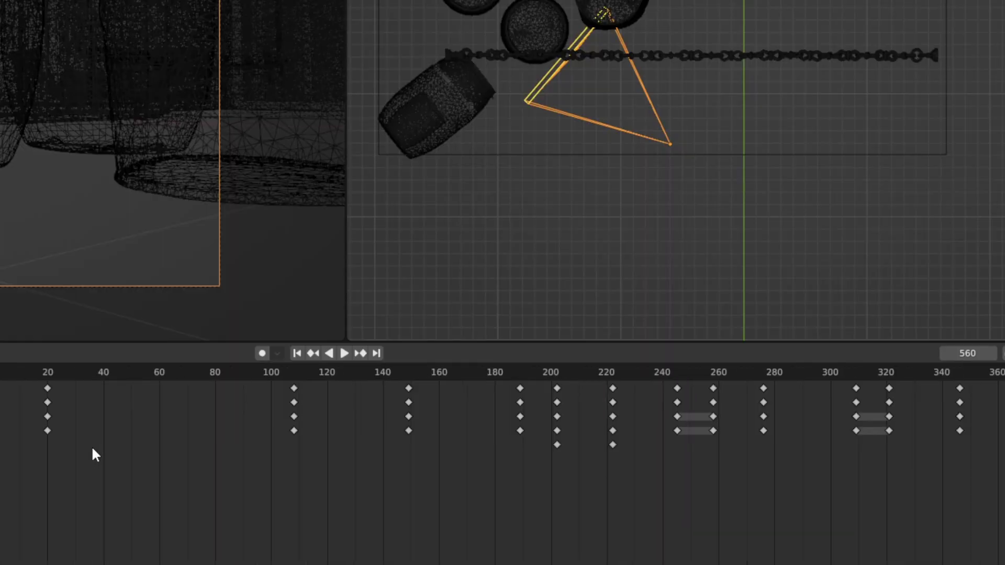
# - Duplicate the camera's frame-20 keyframes to frame 560
pyautogui.scroll(3, 205, 470)
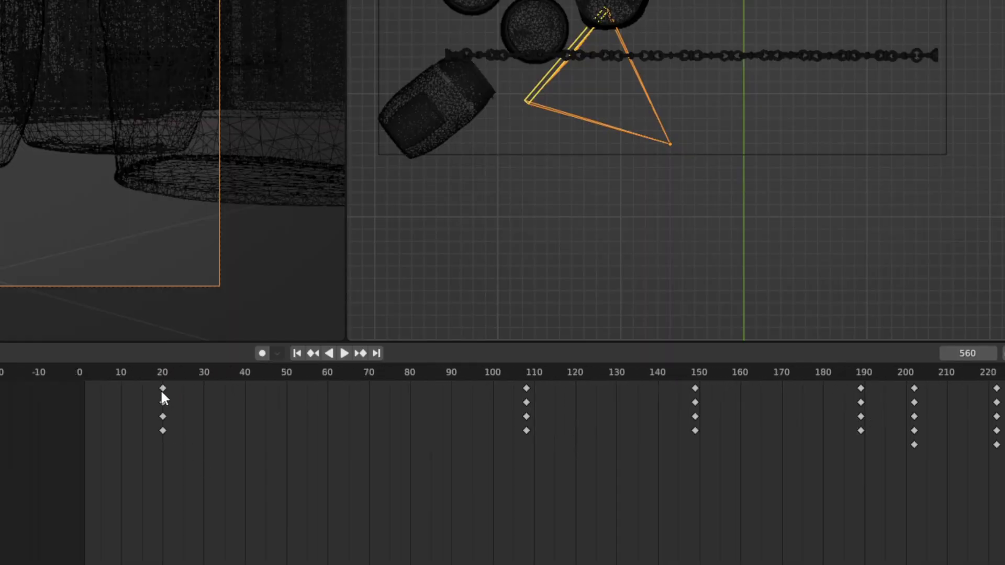
pyautogui.hotkey('shift', 'd')
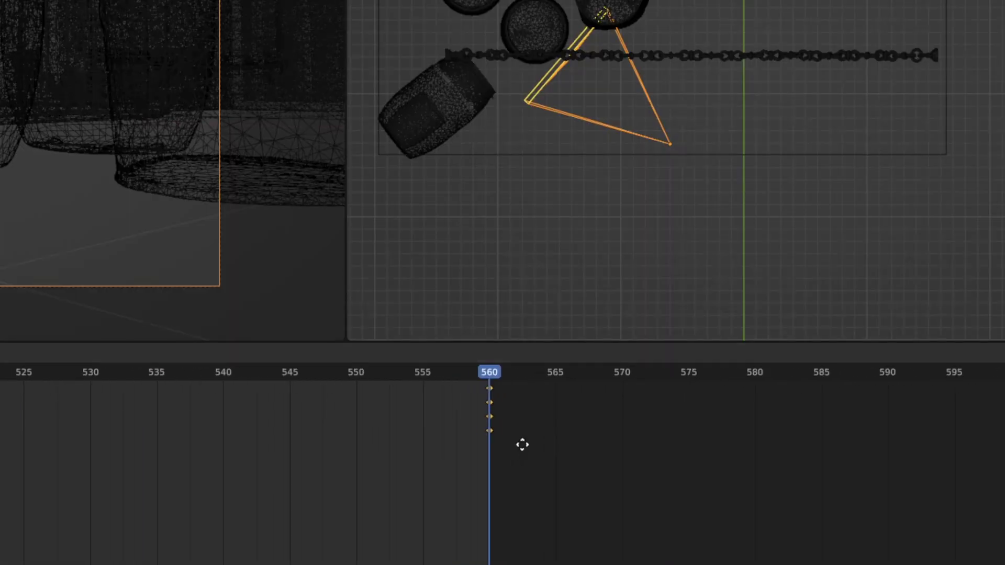
pyautogui.click(530, 456)
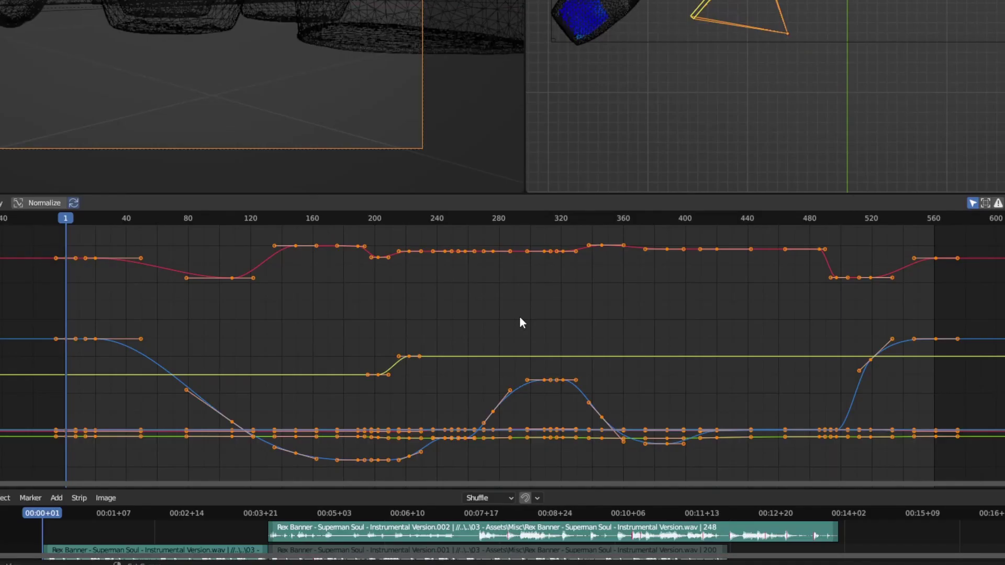
# - Make all camera curves cyclic and move the yellow curve's key to frame 560
pyautogui.hotkey('shift', 'e')
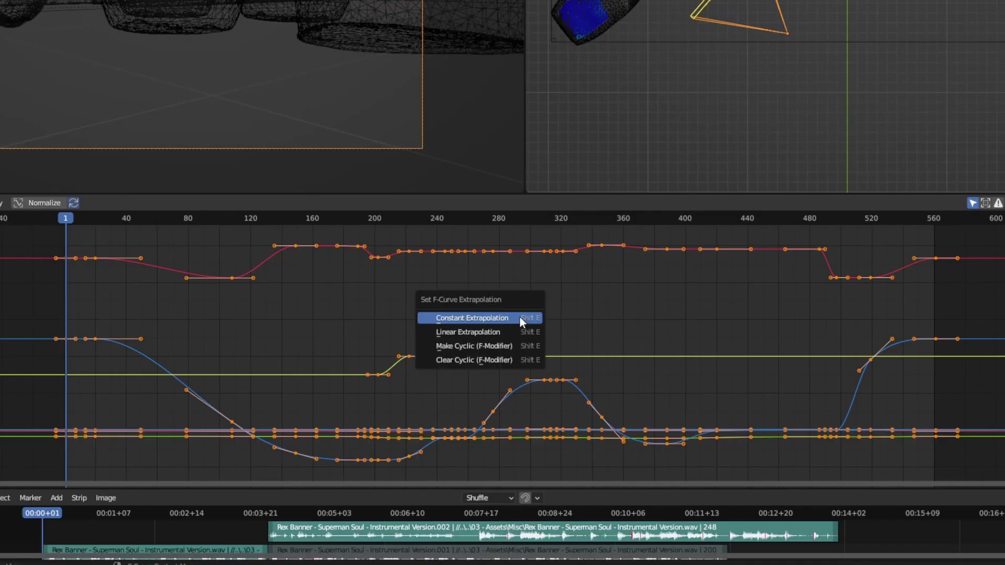
pyautogui.click(488, 347)
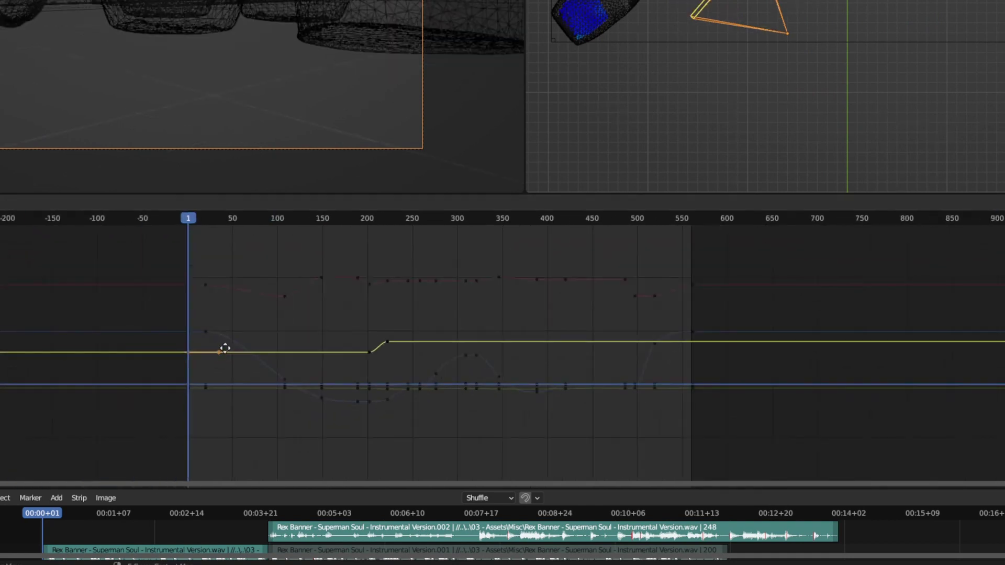
pyautogui.moveTo(225, 348); pyautogui.dragTo(720, 364)
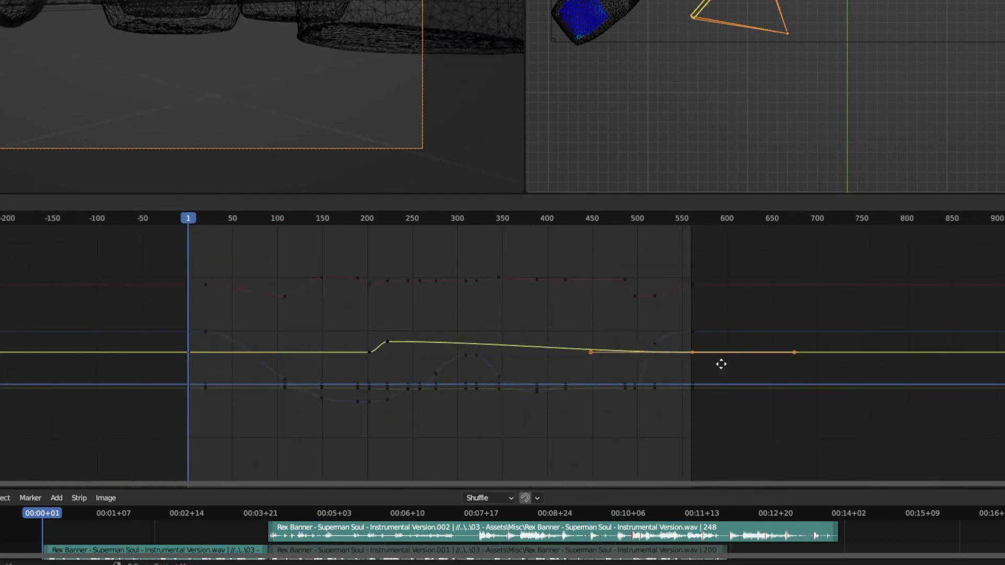
pyautogui.click(721, 364)
pyautogui.scroll(1, 446, 325)
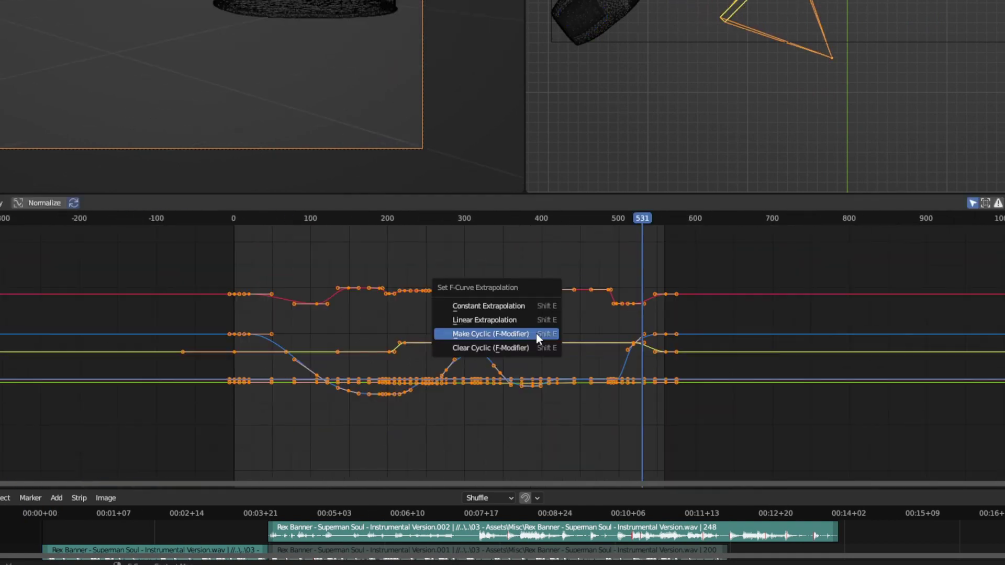
pyautogui.click(536, 334)
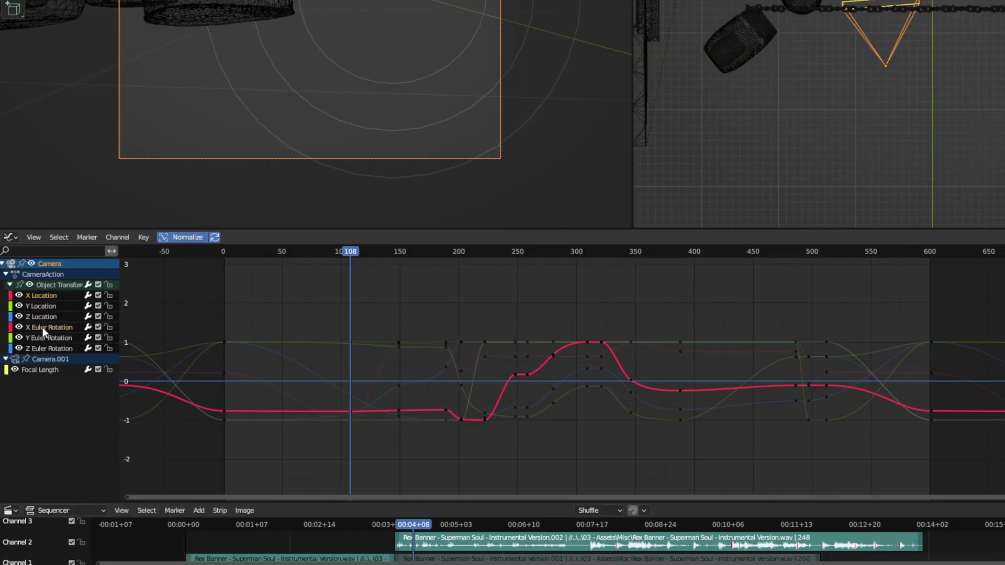
pyautogui.click(42, 327)
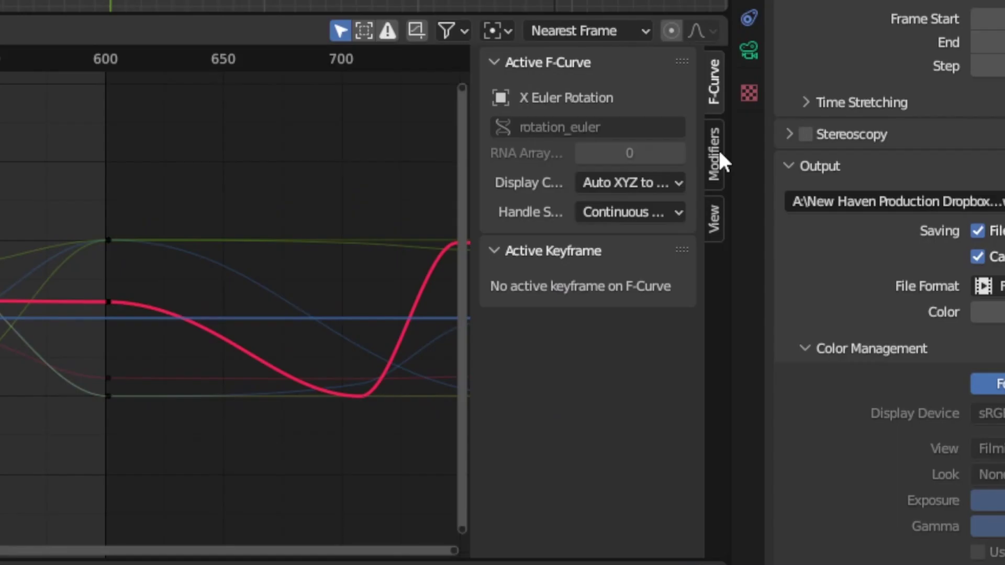
# - Add a Noise modifier to the X rotation curve with scale 10 and strength 0.1
pyautogui.click(715, 152)
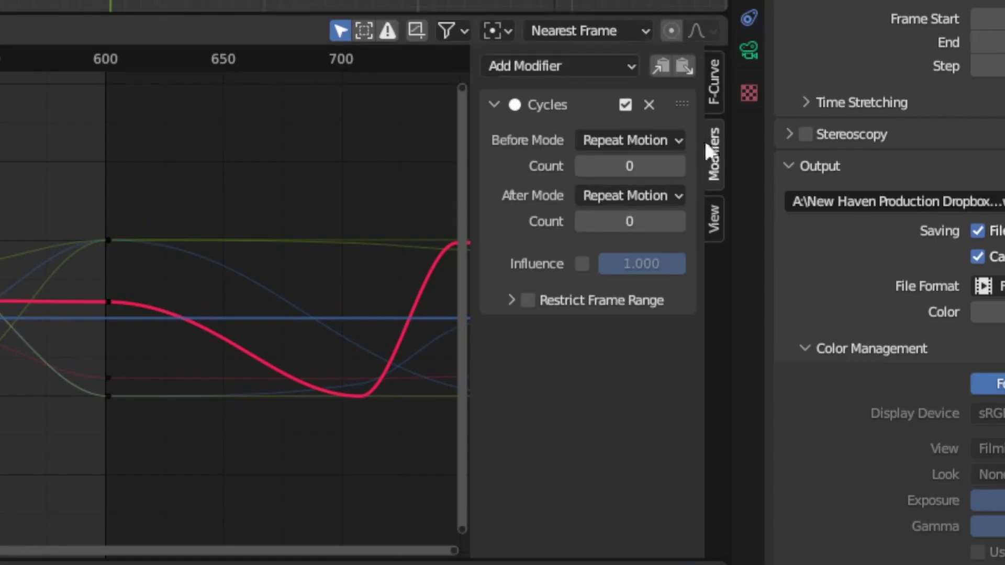
pyautogui.click(552, 68)
pyautogui.click(531, 199)
pyautogui.doubleClick(628, 394)
pyautogui.write('10')
pyautogui.press('Return')
pyautogui.doubleClick(625, 421)
pyautogui.write('0.1')
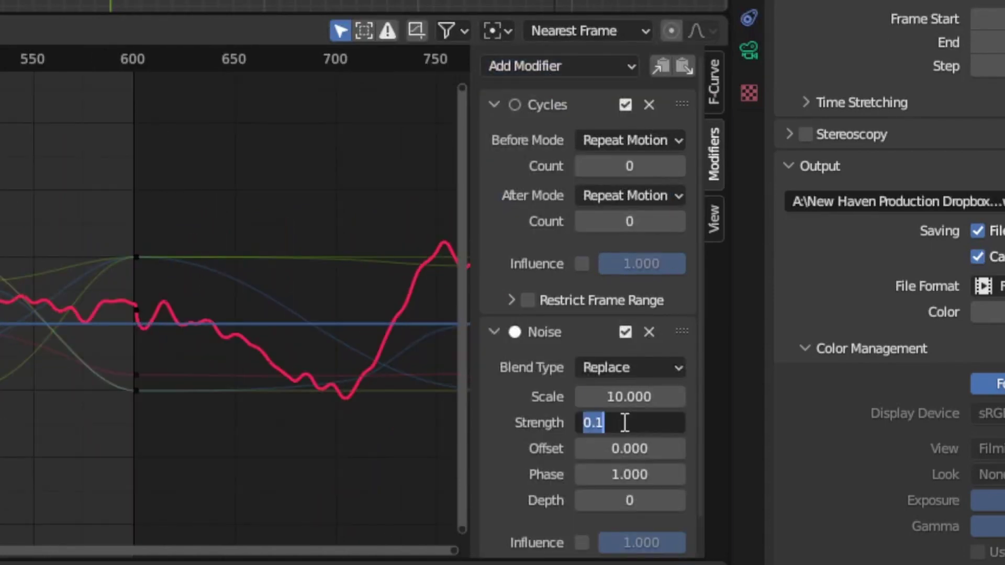
pyautogui.press('Return')
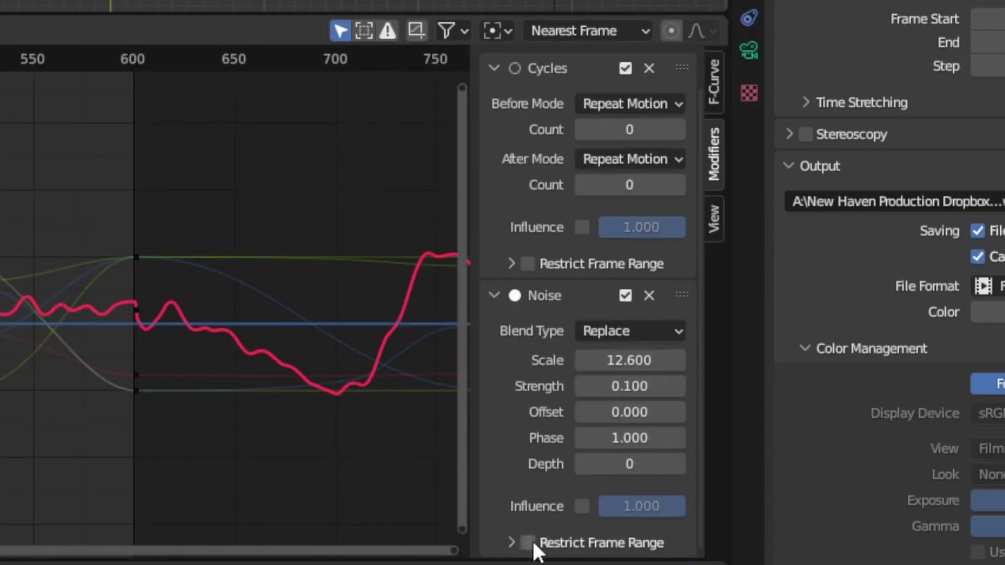
# - Restrict the noise to frames 190 through 530
pyautogui.click(527, 543)
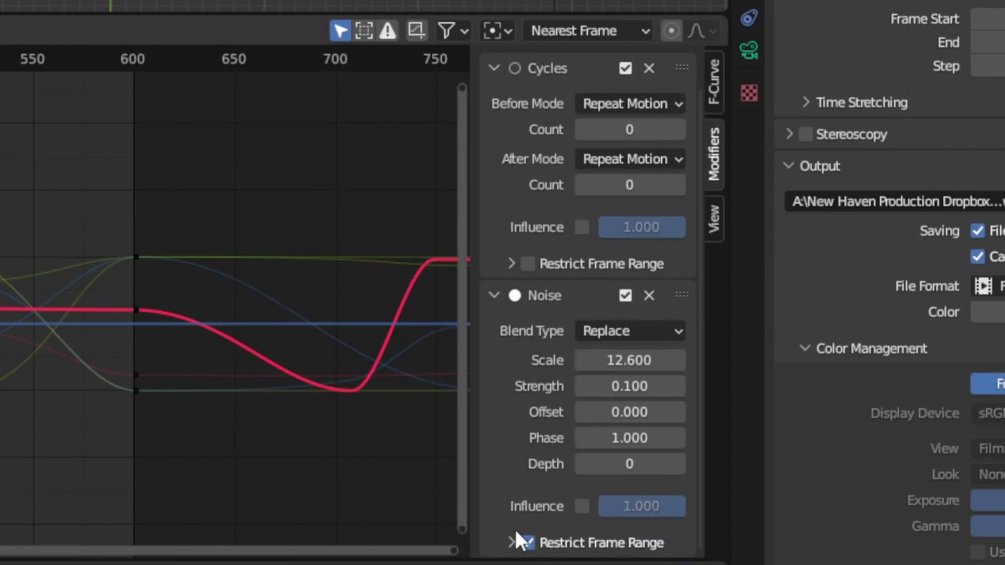
pyautogui.doubleClick(579, 456)
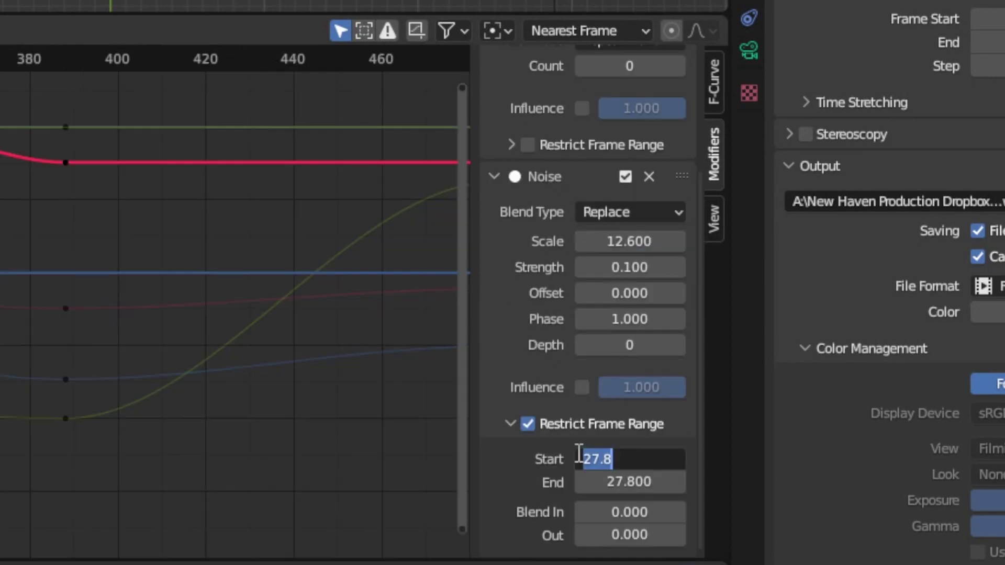
pyautogui.write('190')
pyautogui.press('Return')
pyautogui.doubleClick(635, 481)
pyautogui.write('530')
pyautogui.press('Return')
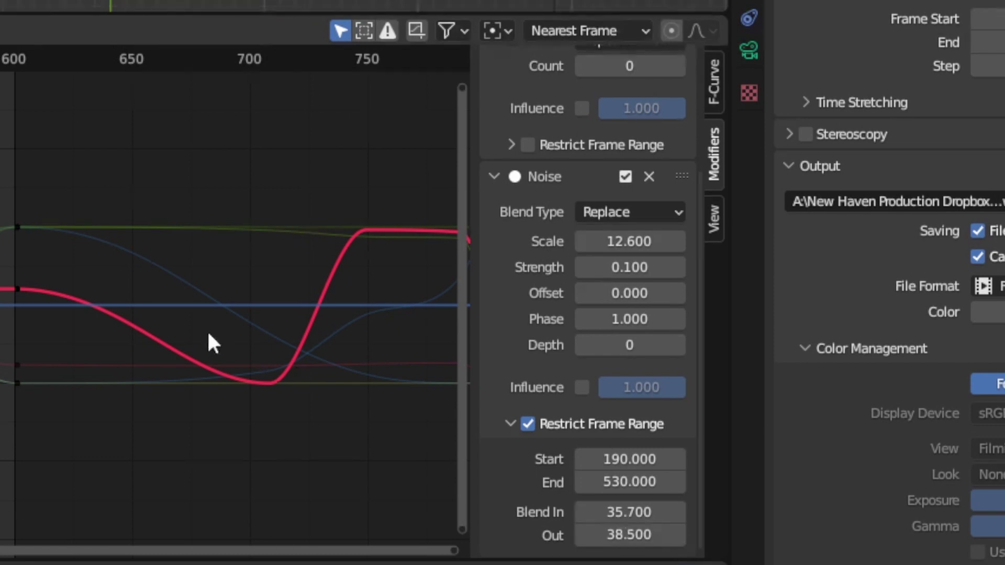
# - Add a second Noise modifier to the blue camera curve
pyautogui.keyDown('ctrl'); pyautogui.scroll(5, 206, 329); pyautogui.keyUp('ctrl')
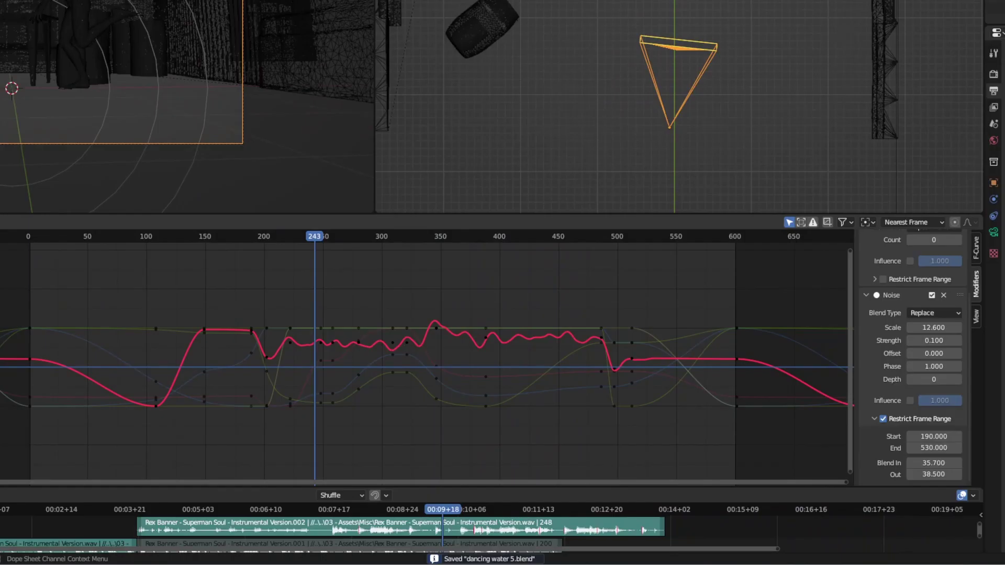
pyautogui.click(550, 389)
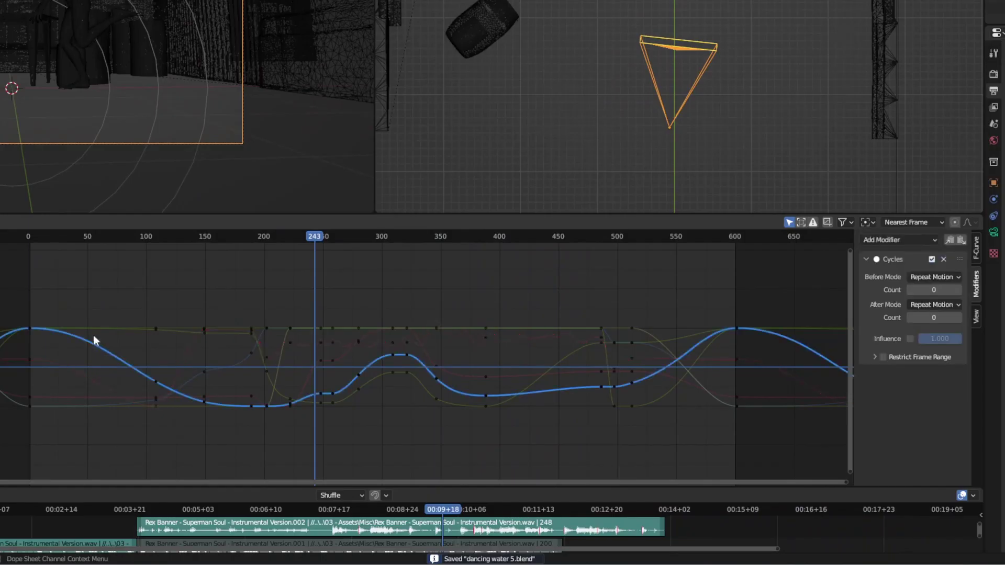
pyautogui.click(894, 240)
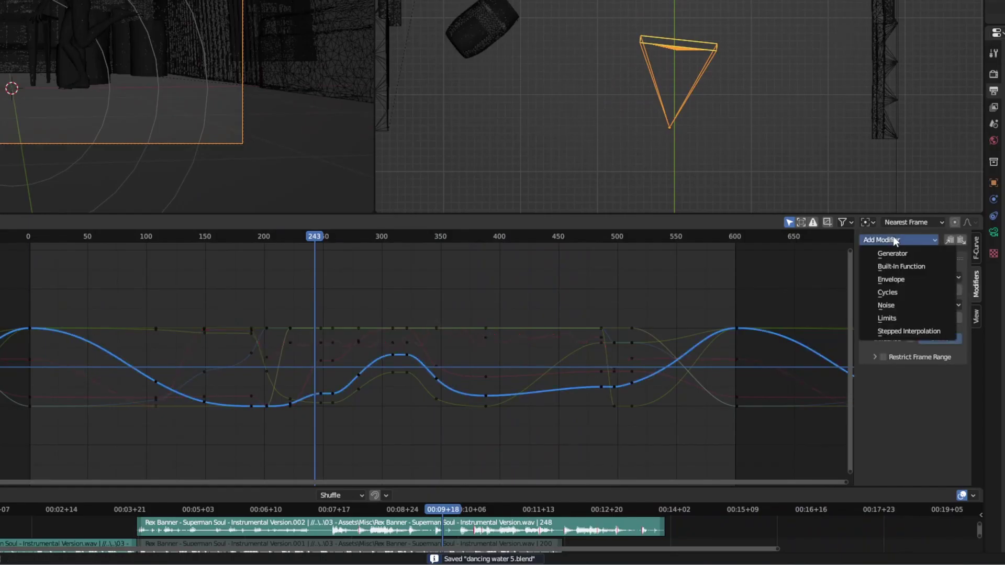
pyautogui.click(891, 306)
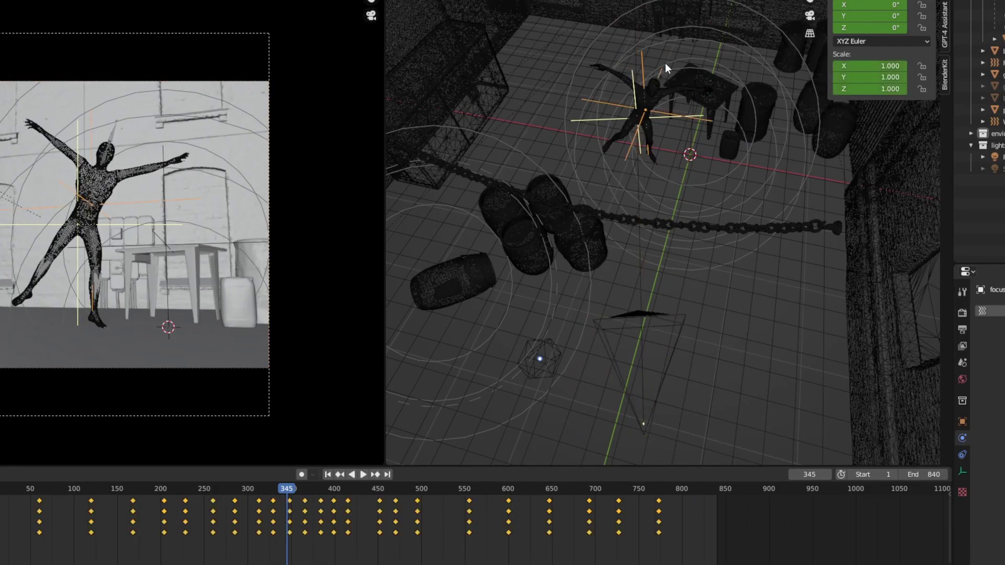
pyautogui.moveTo(664, 62); pyautogui.dragTo(673, 103, button='middle')
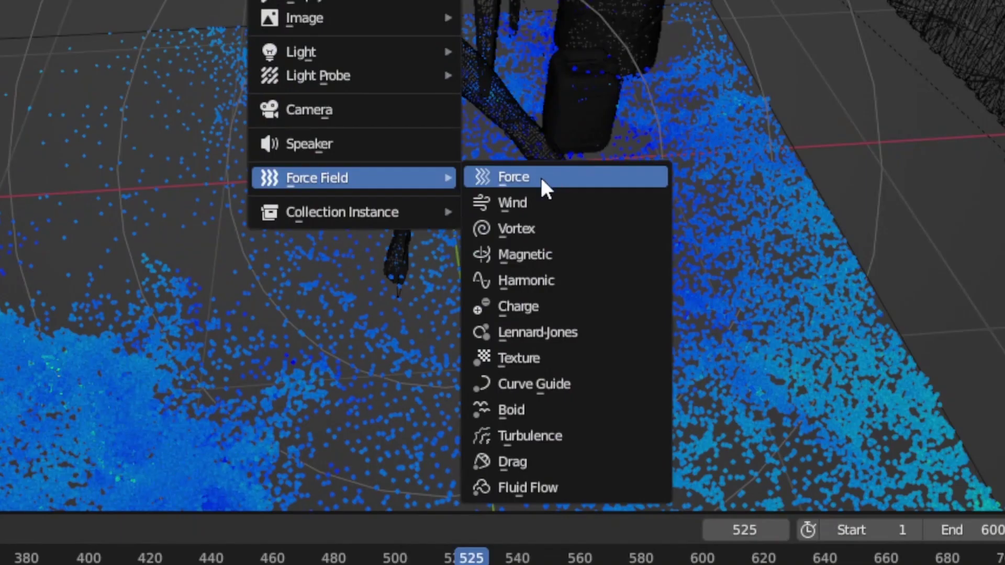
# - Add a Force field at the dancer and keyframe its Strength at 10
pyautogui.click(539, 175)
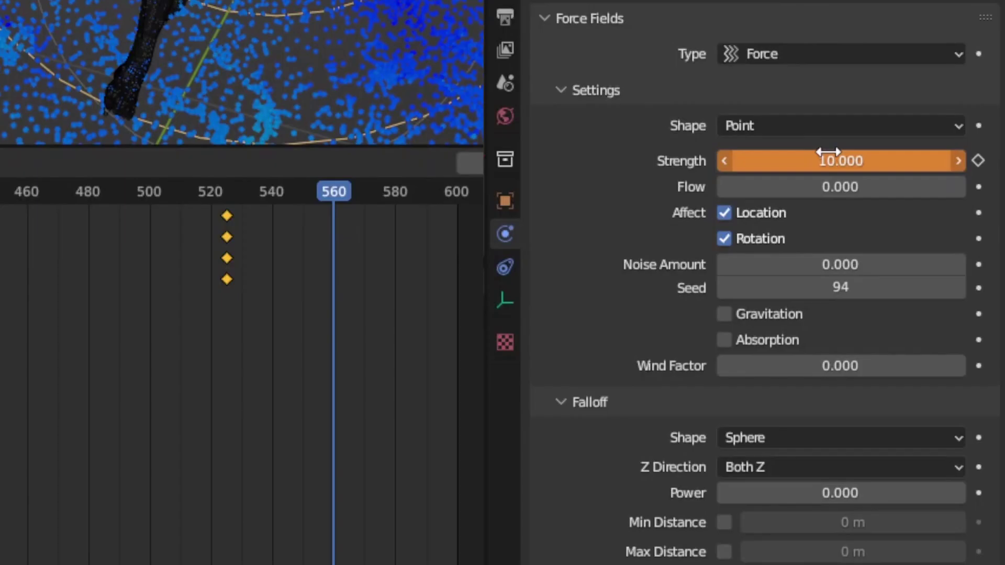
pyautogui.press('i')
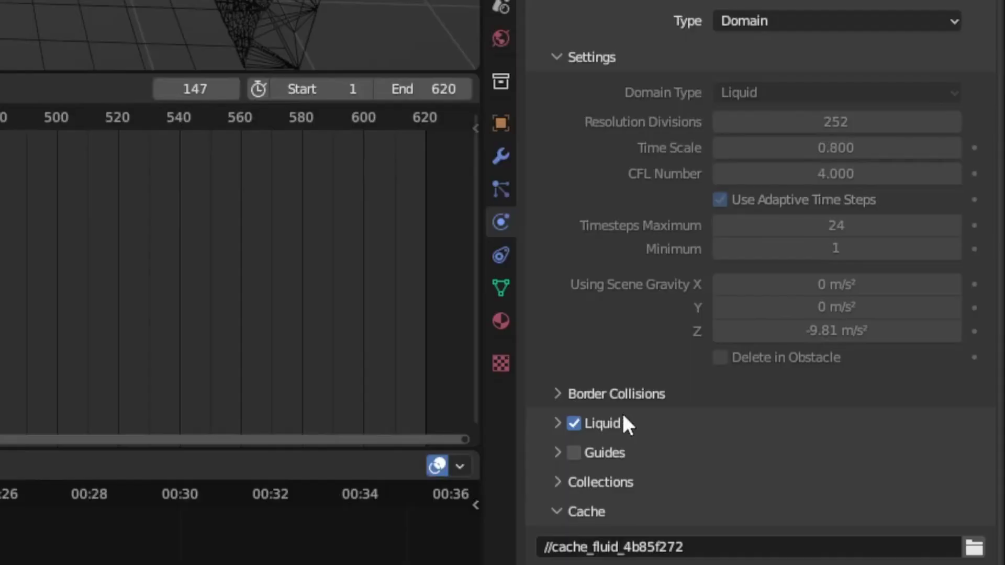
pyautogui.click(623, 424)
pyautogui.scroll(-6, 684, 460)
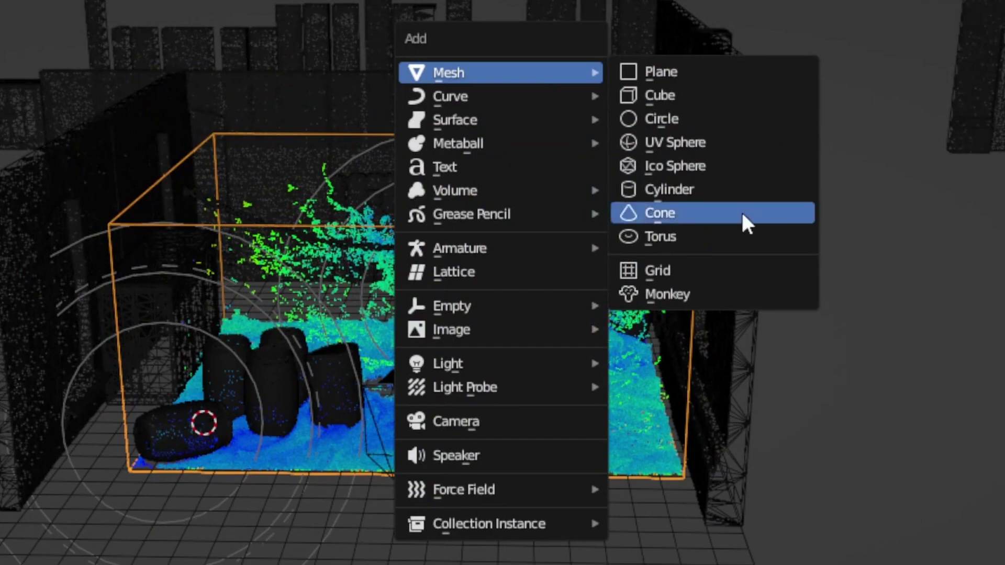
# - Add an icosphere with 1 subdivision
pyautogui.click(706, 165)
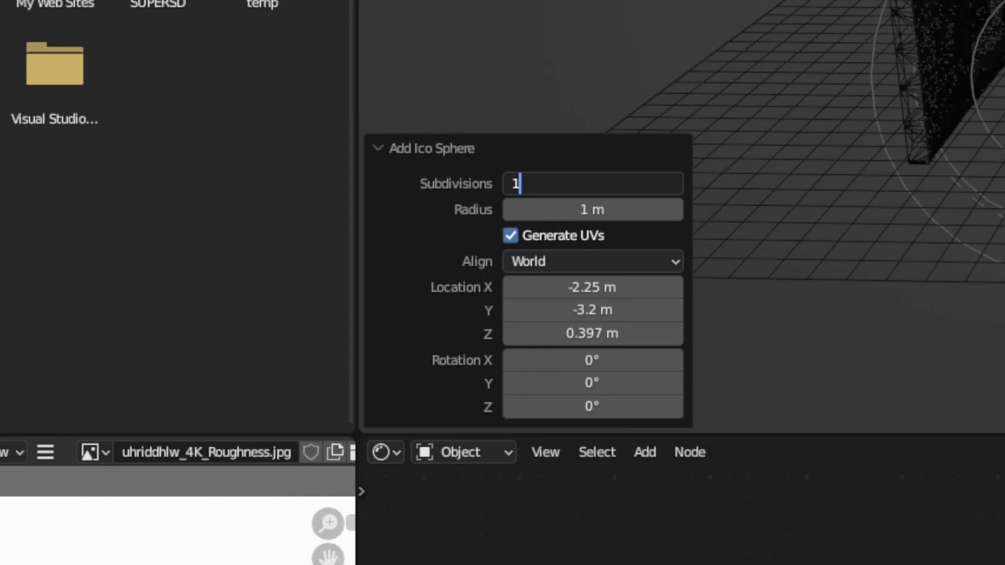
pyautogui.write('1')
pyautogui.press('Return')
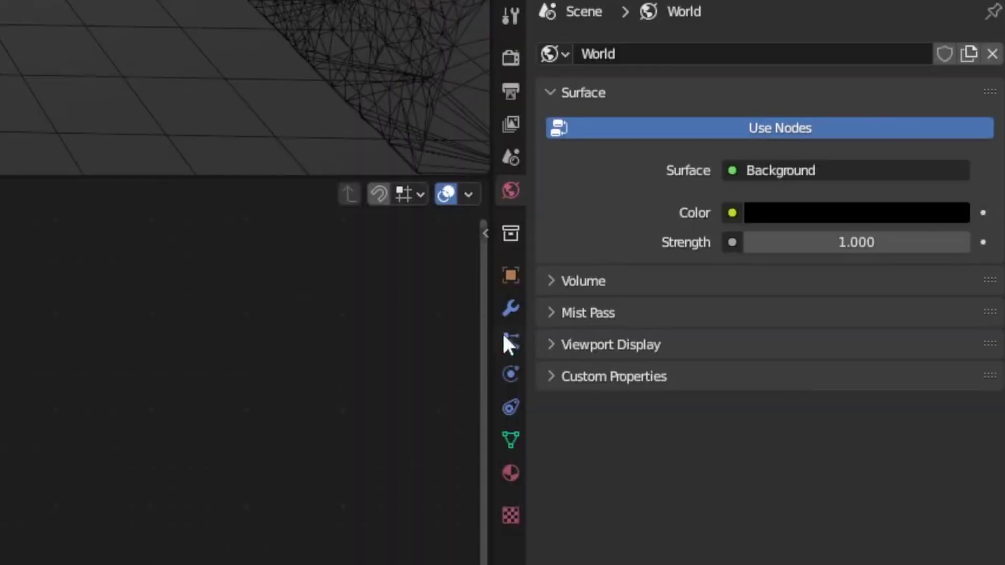
# - Render the liquid particles as Object, instancing the particle object
pyautogui.click(502, 338)
pyautogui.click(785, 234)
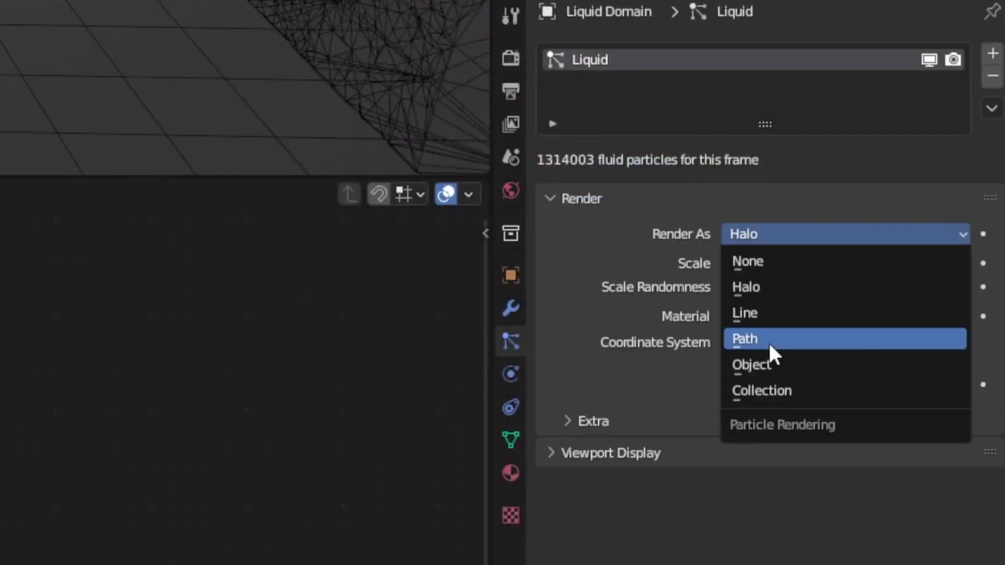
pyautogui.click(764, 365)
pyautogui.click(827, 407)
pyautogui.write('part')
pyautogui.click(802, 450)
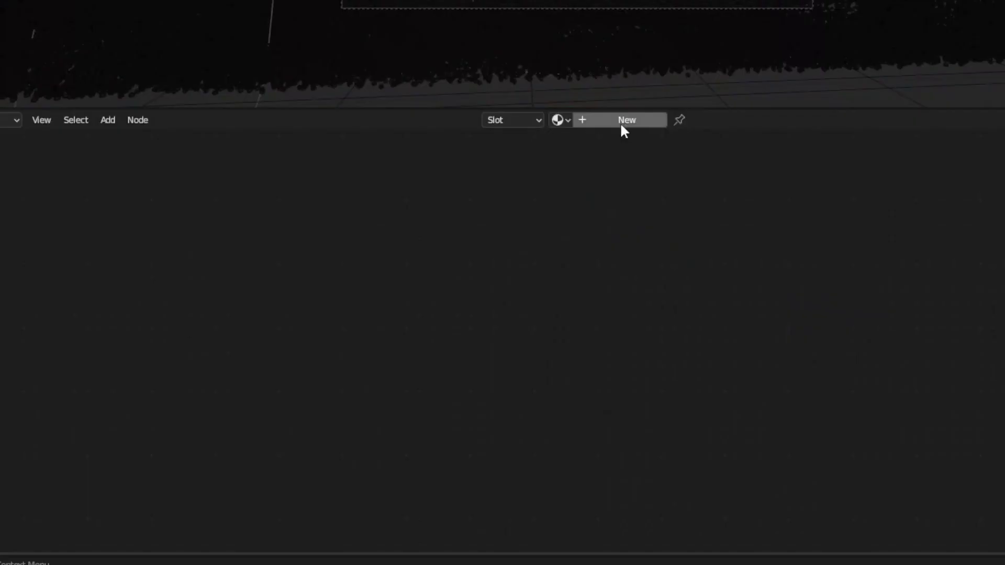
# - Give the particle object a new material with a Particle Info node and an Absolute math node
pyautogui.click(619, 123)
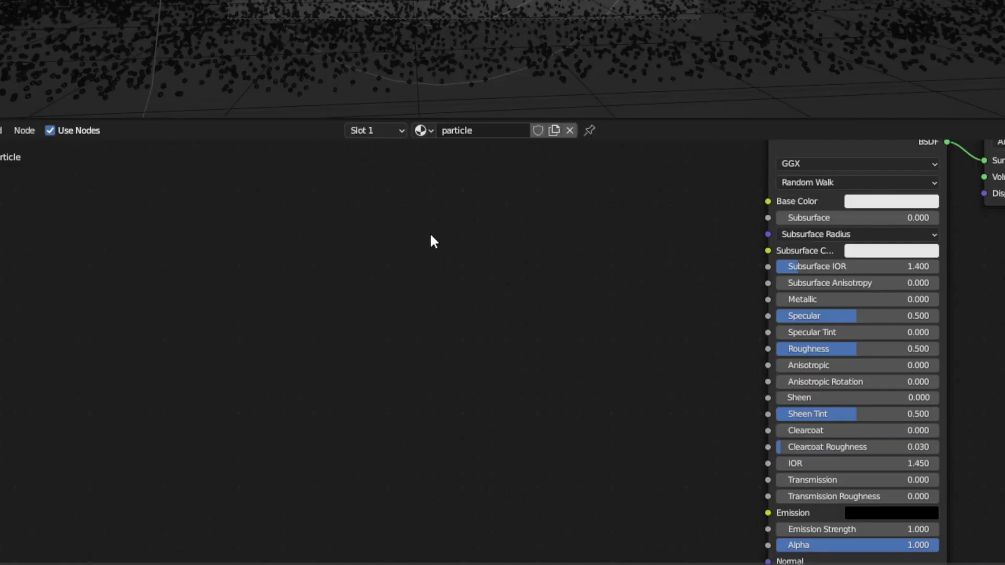
pyautogui.hotkey('shift', 'a')
pyautogui.click(430, 233)
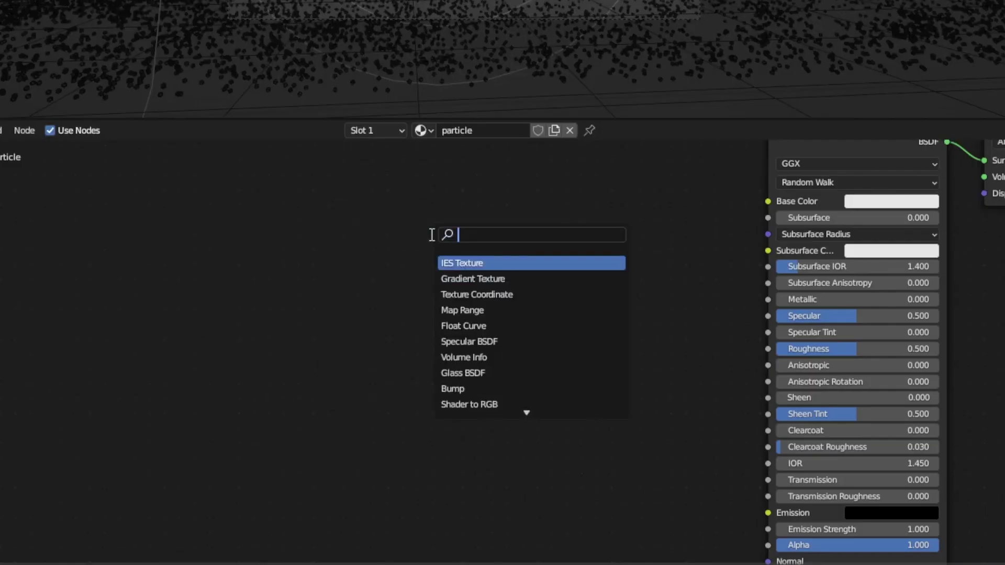
pyautogui.write('partic')
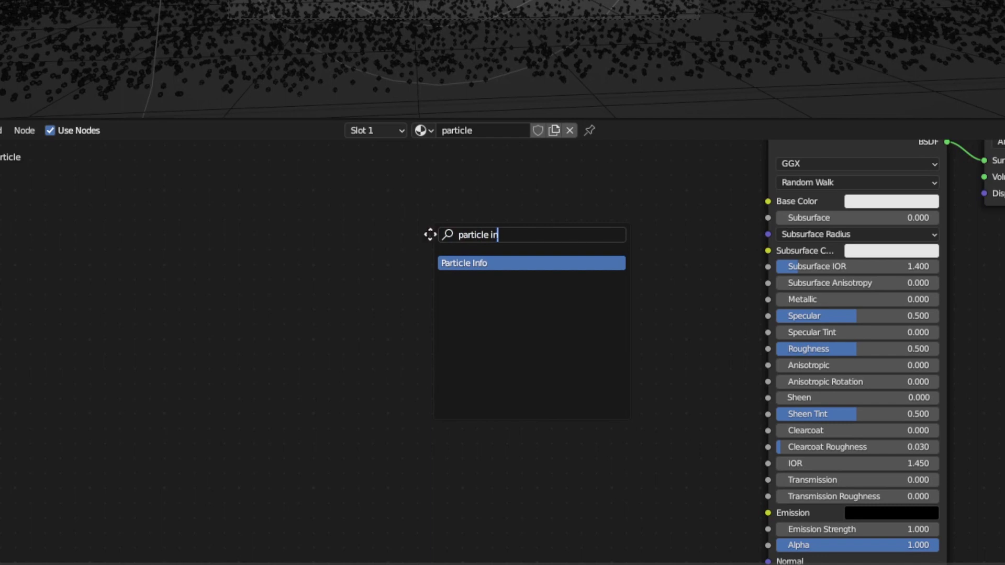
pyautogui.write('le in')
pyautogui.press('Return')
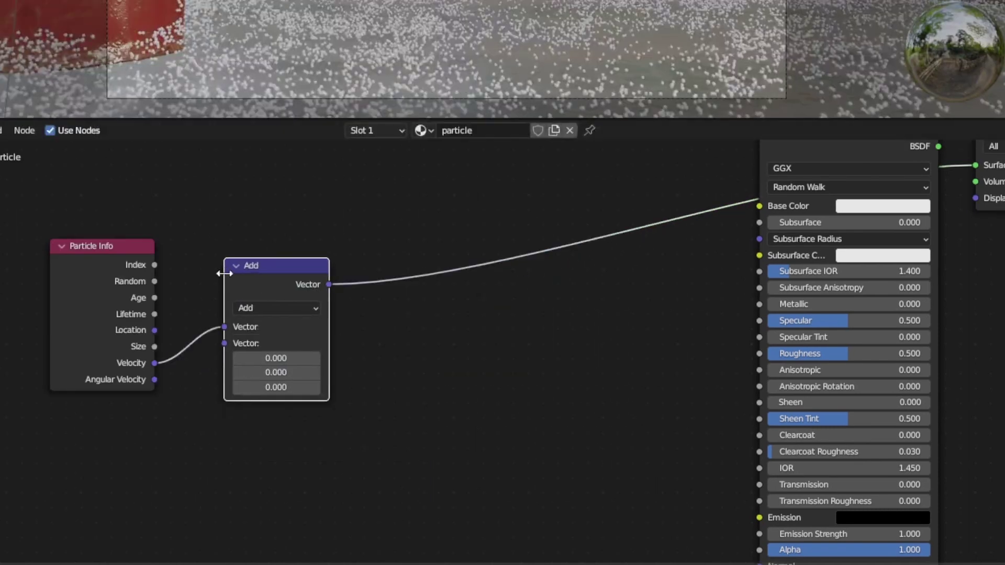
pyautogui.click(277, 309)
pyautogui.click(356, 265)
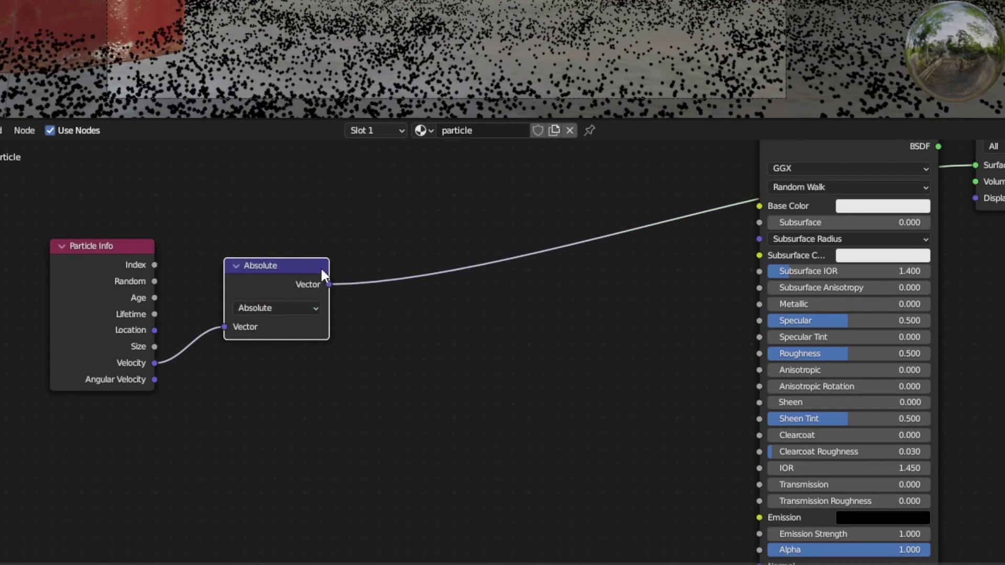
# - Shift the Particle Info and Absolute nodes left and insert a ColorRamp node on the link
pyautogui.scroll(-4, 320, 267)
pyautogui.scroll(5, 322, 256)
pyautogui.moveTo(317, 226); pyautogui.dragTo(112, 320)
pyautogui.press('g')
pyautogui.click(224, 255)
pyautogui.hotkey('shift', 'a')
pyautogui.write('colo')
pyautogui.press('Return')
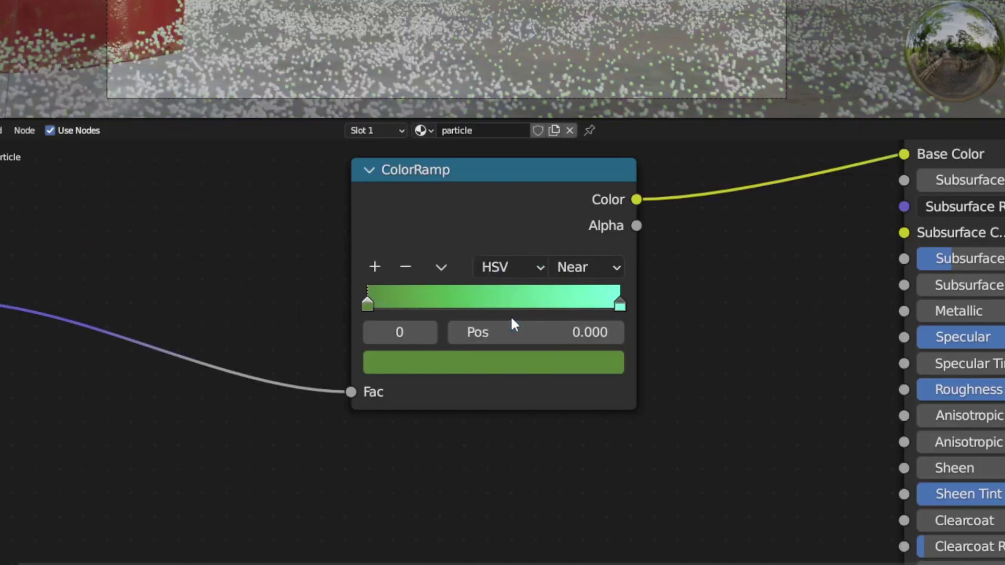
# - Set ramp interpolation to Far, Multiply to 6.9, and the render engine to Cycles
pyautogui.click(585, 266)
pyautogui.click(585, 318)
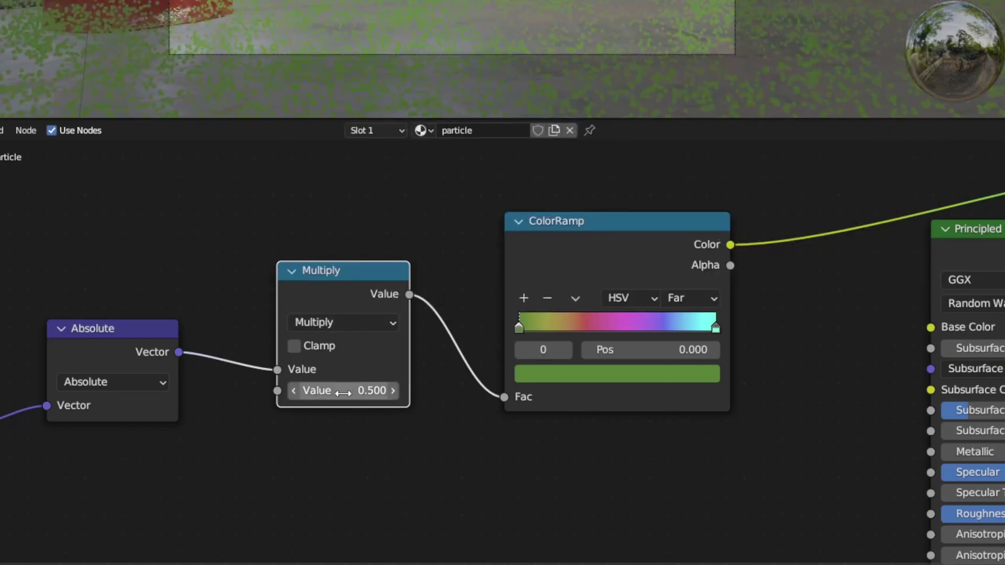
pyautogui.moveTo(343, 391); pyautogui.dragTo(403, 390)
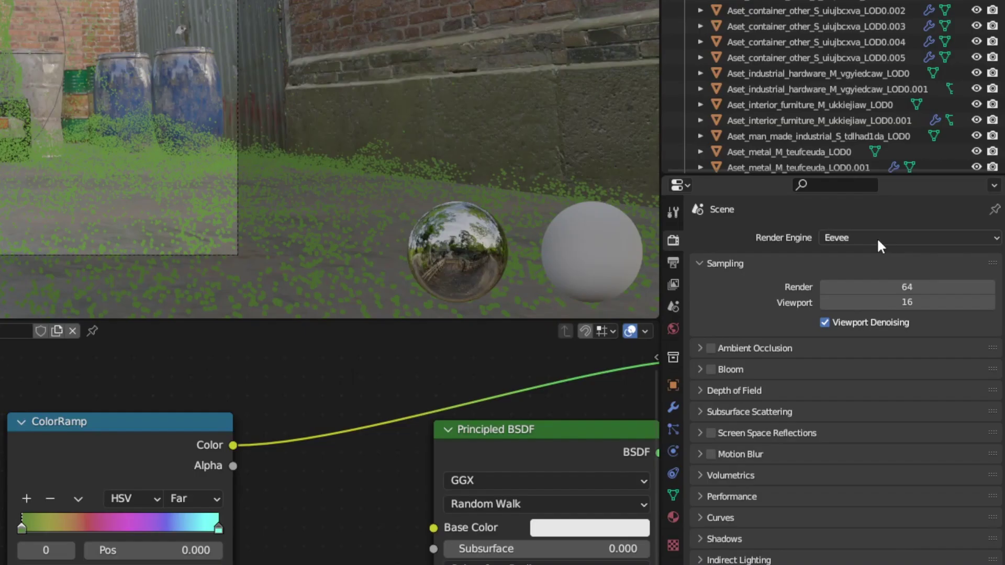
pyautogui.click(874, 237)
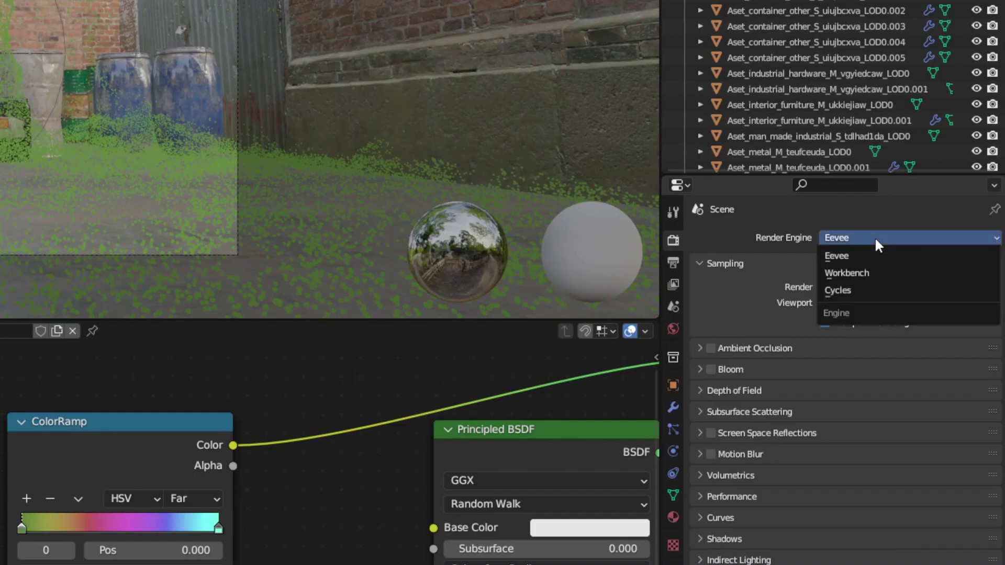
pyautogui.click(842, 287)
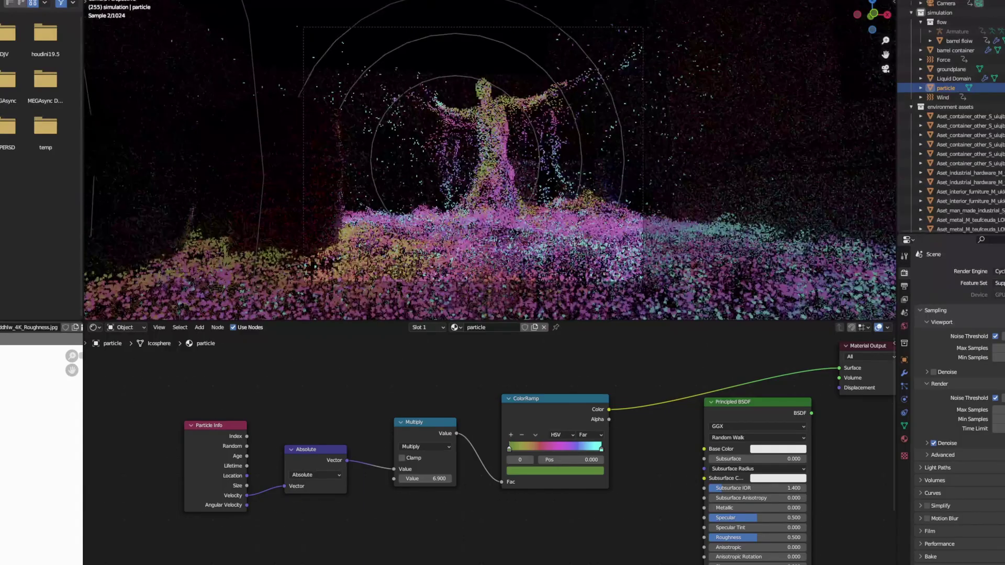
# - Save the file and link the ColorRamp colour to both Base Color and Emission
pyautogui.hotkey('ctrl', 's')
pyautogui.moveTo(491, 231); pyautogui.dragTo(660, 300)
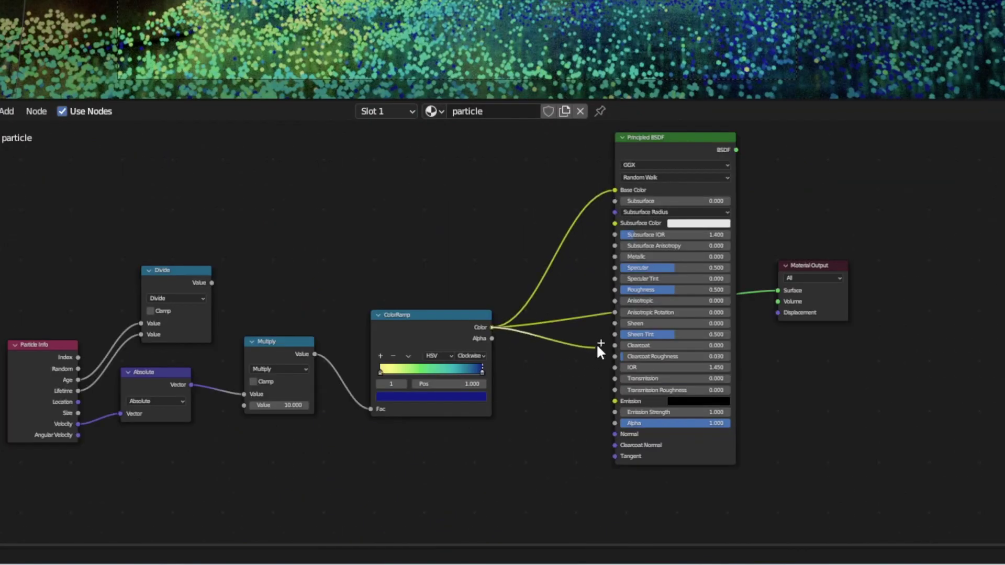
pyautogui.moveTo(595, 343); pyautogui.dragTo(615, 401)
# - Duplicate the ColorRamp, recolour its stop, and adjust the Multiply value driving Emission Strength
pyautogui.hotkey('shift', 'd')
pyautogui.click(433, 448)
pyautogui.scroll(4, 480, 359)
pyautogui.click(340, 451)
pyautogui.moveTo(385, 341); pyautogui.dragTo(387, 353)
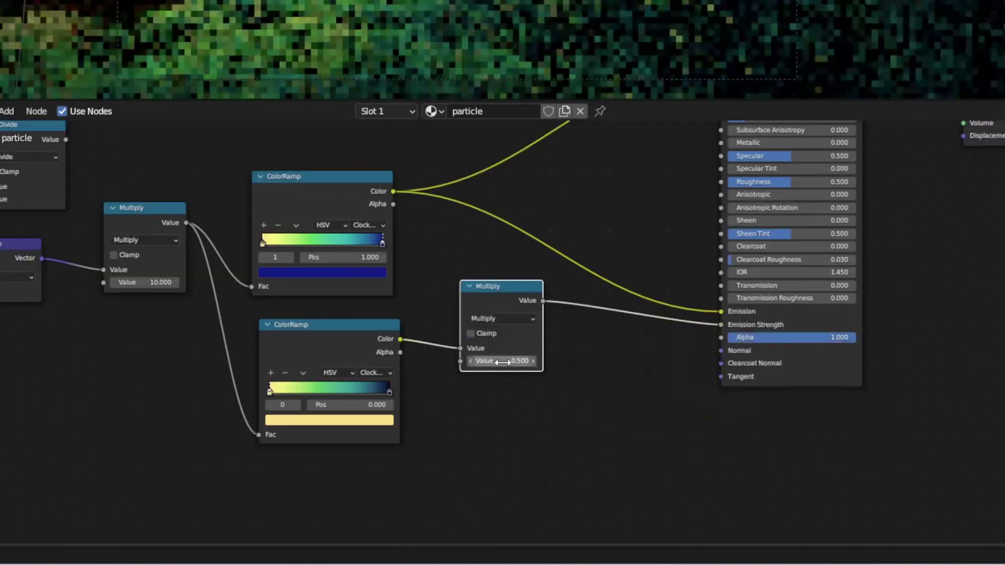
pyautogui.click(502, 361)
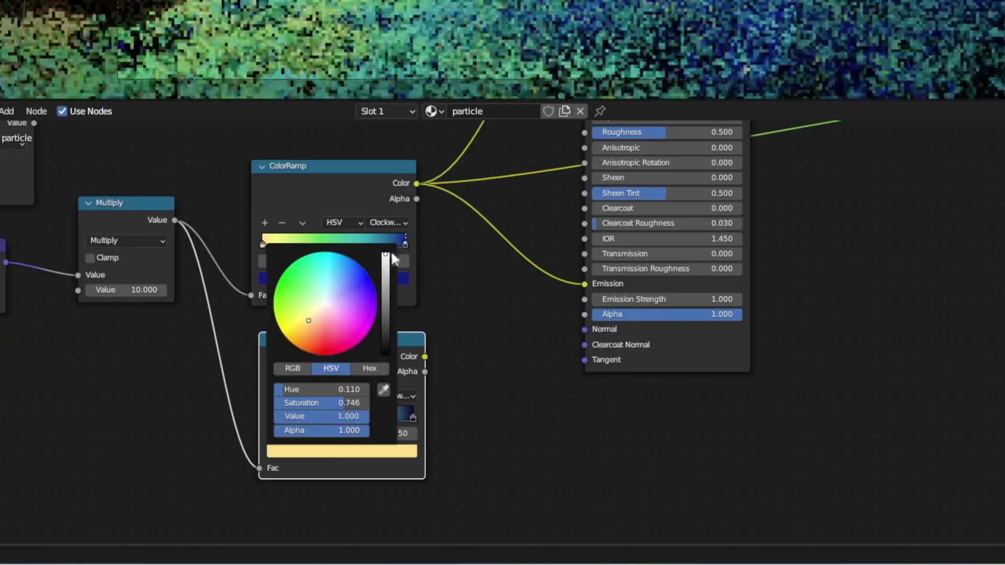
pyautogui.scroll(3, 429, 382)
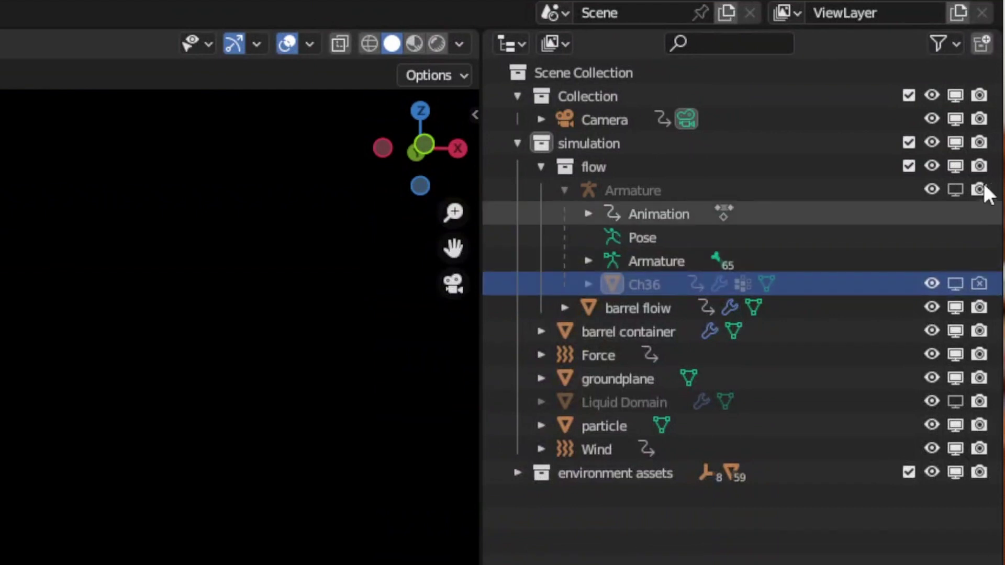
# - Exclude the armature from rendering and output OpenEXR MultiLayer with Pxr24 (lossy) compression
pyautogui.click(979, 189)
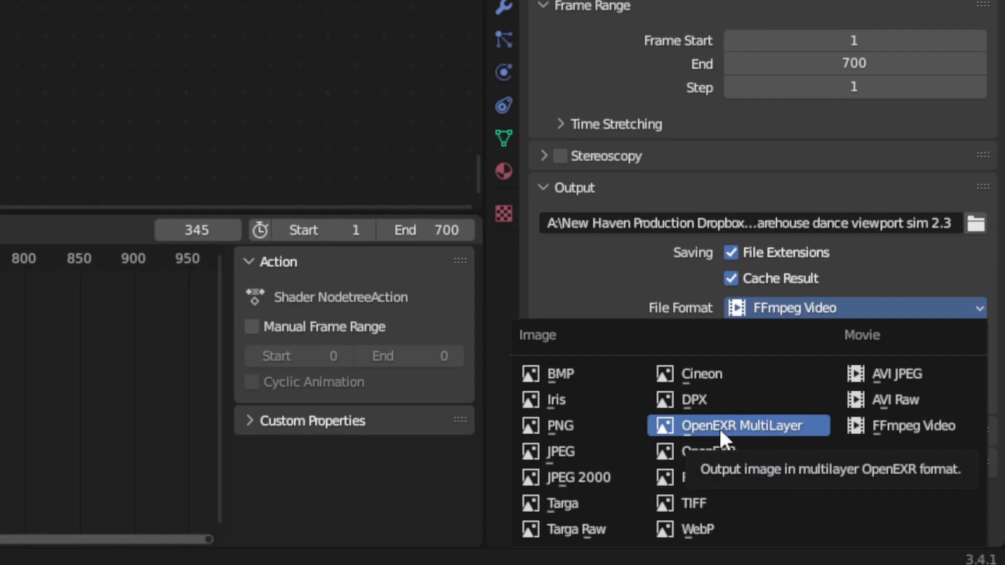
pyautogui.click(725, 422)
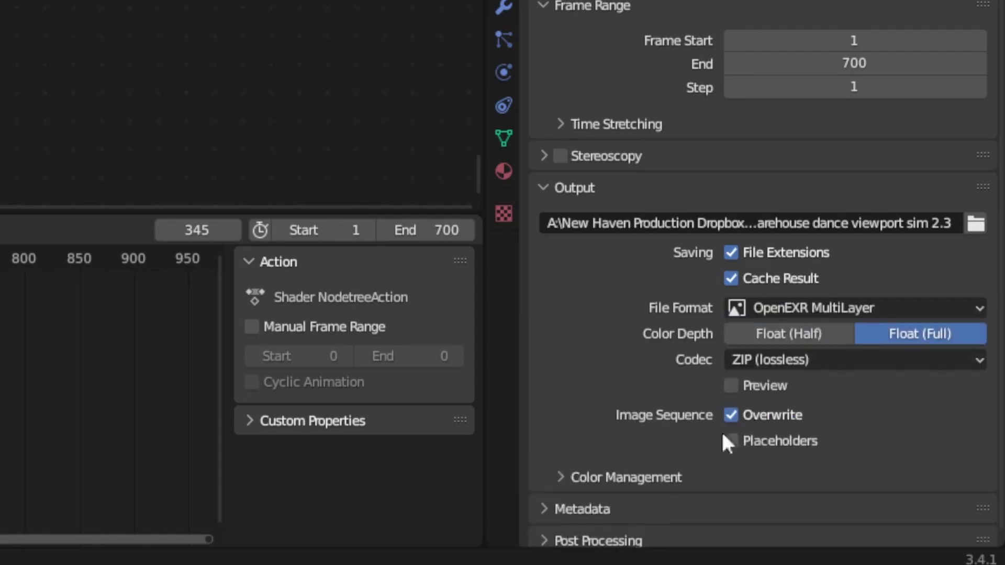
pyautogui.scroll(-3, 819, 310)
pyautogui.click(819, 309)
pyautogui.click(793, 354)
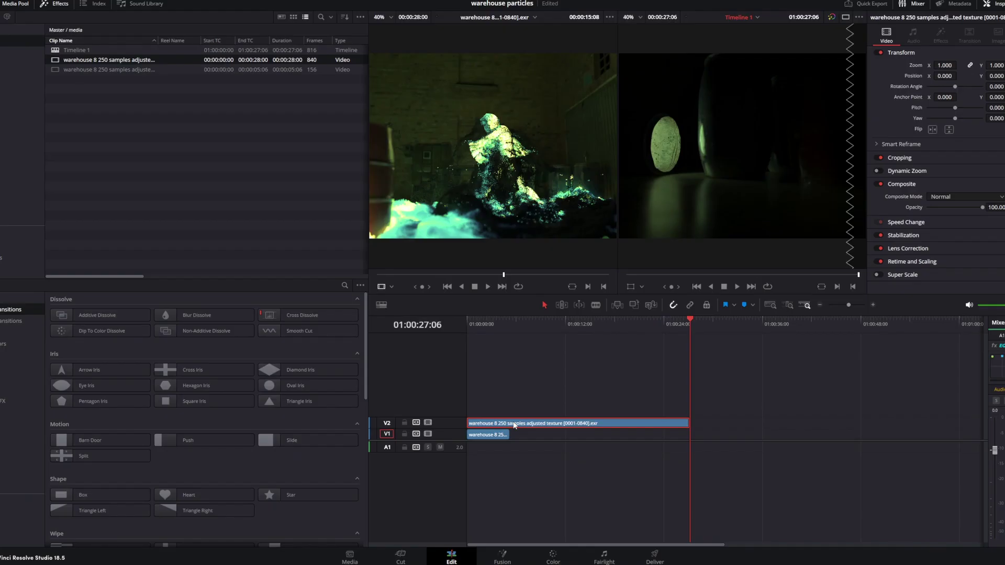
pyautogui.hotkey('ctrl', 'shift', 'a')
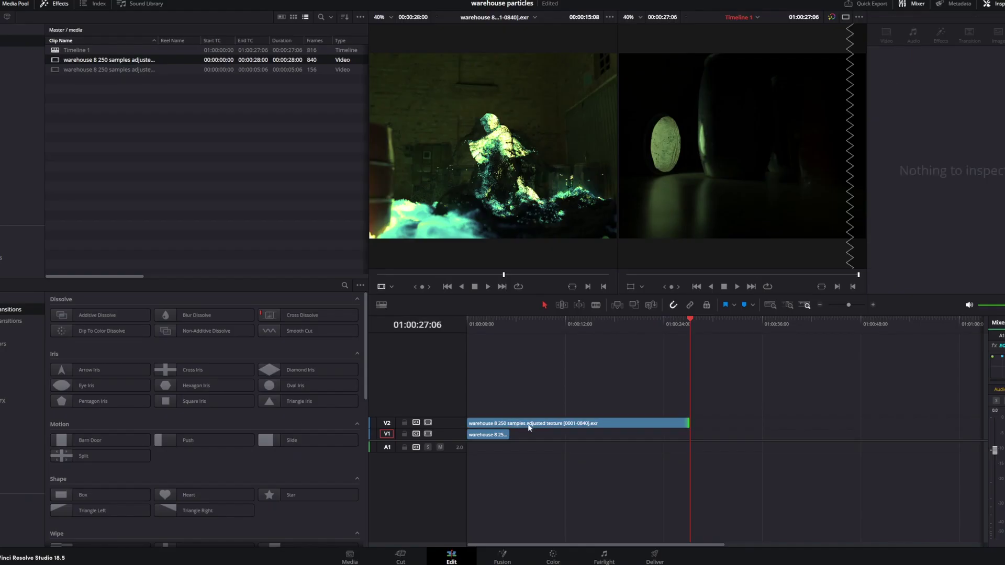
# - Extend the end of the EXR clip on V2 to around 01:00:25:29
pyautogui.click(654, 423)
pyautogui.keyDown('alt'); pyautogui.scroll(2, 685, 377); pyautogui.keyUp('alt')
pyautogui.click(725, 321)
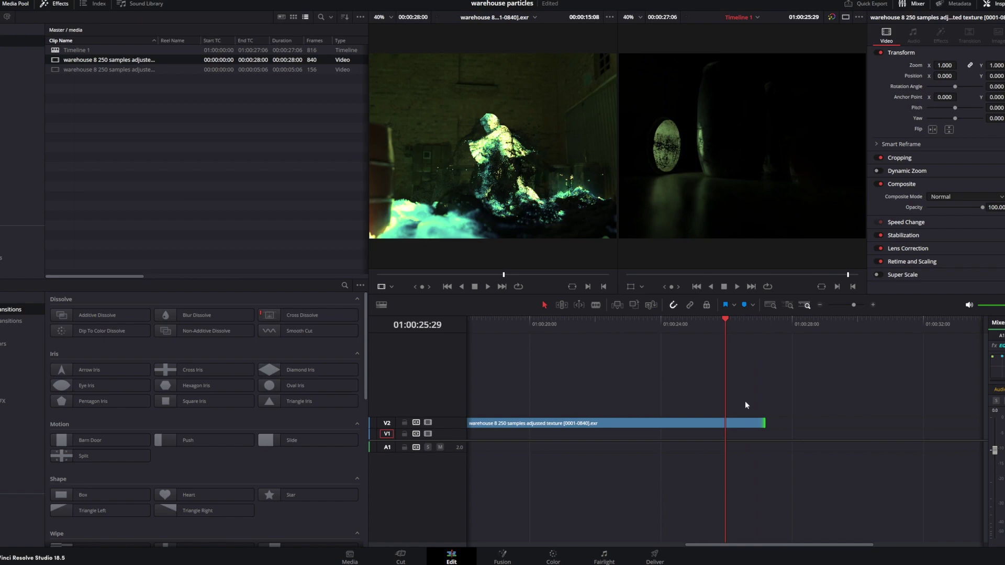
pyautogui.moveTo(760, 424); pyautogui.dragTo(761, 422)
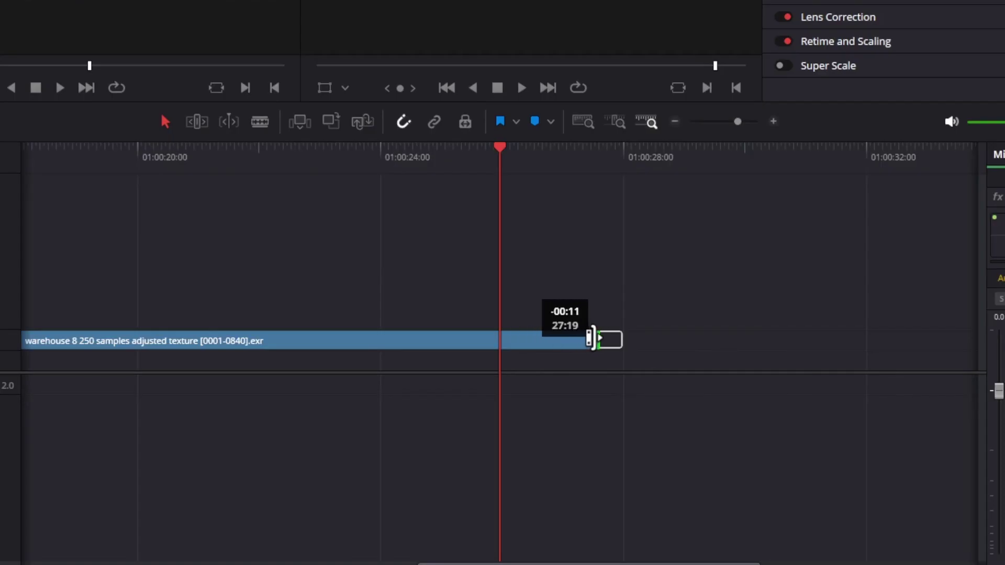
pyautogui.moveTo(591, 339); pyautogui.dragTo(619, 339)
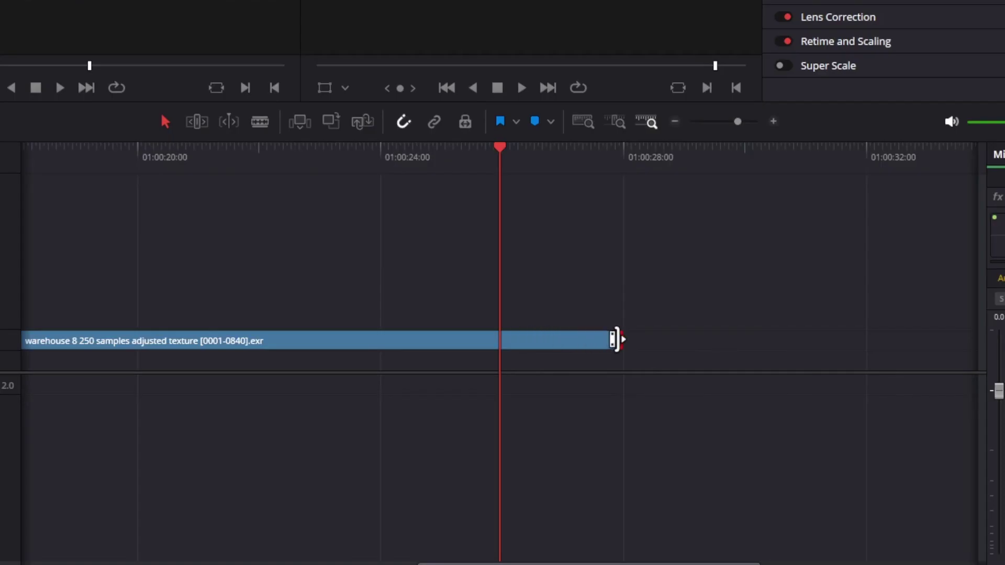
# - Place a Cross Dissolve on the V1 edit point and close the Limiter effect window
pyautogui.moveTo(3, 32); pyautogui.dragTo(576, 246)
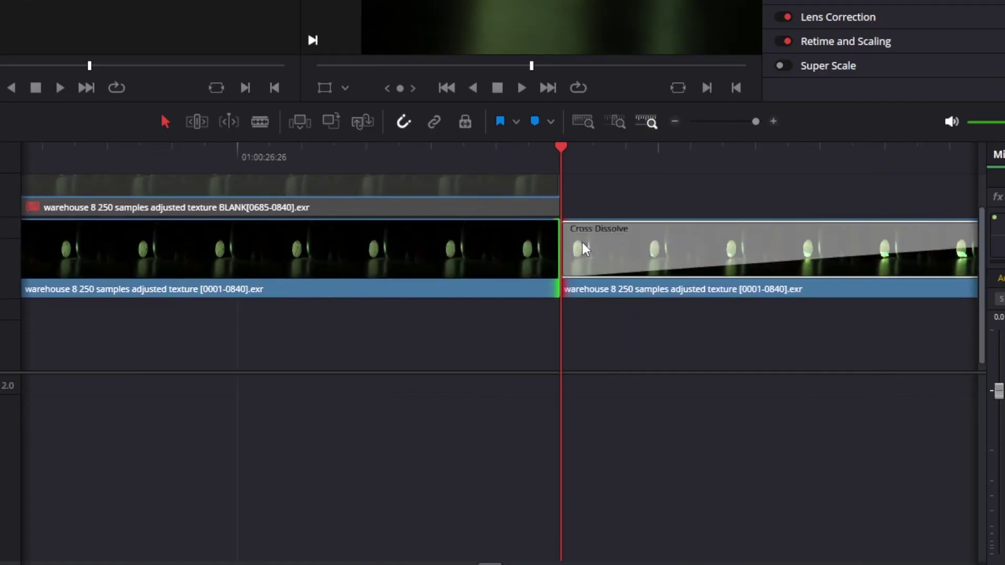
pyautogui.click(522, 148)
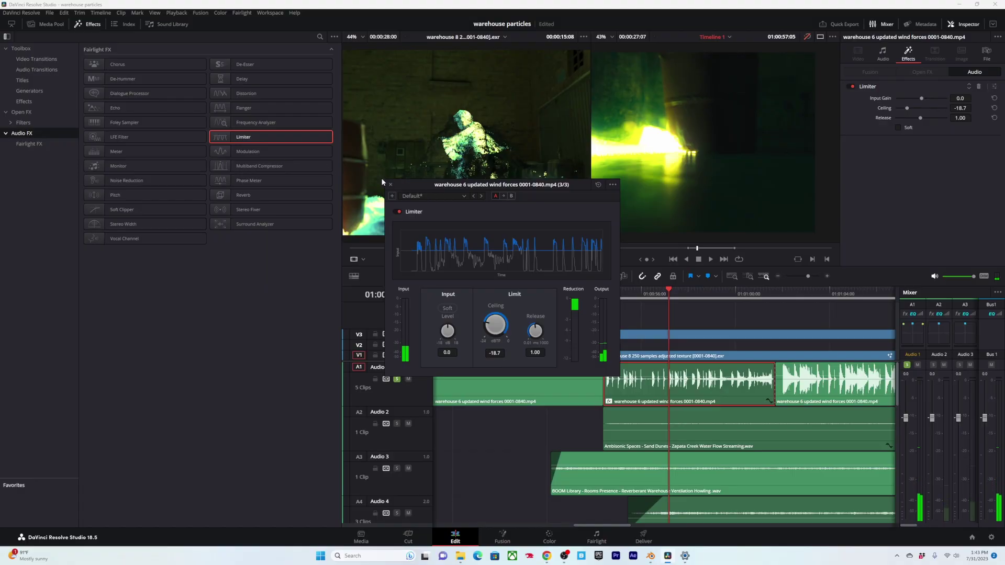
pyautogui.click(389, 185)
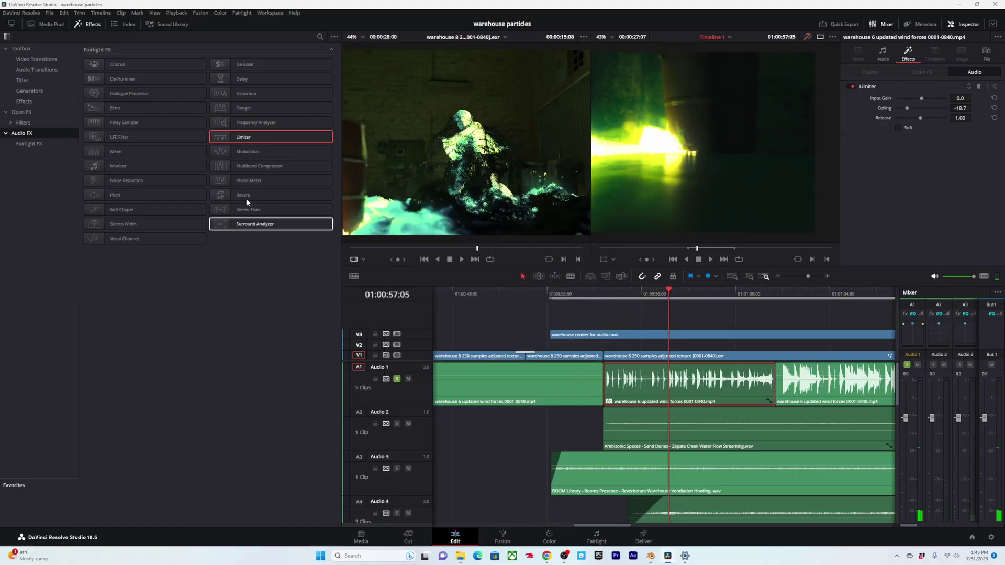